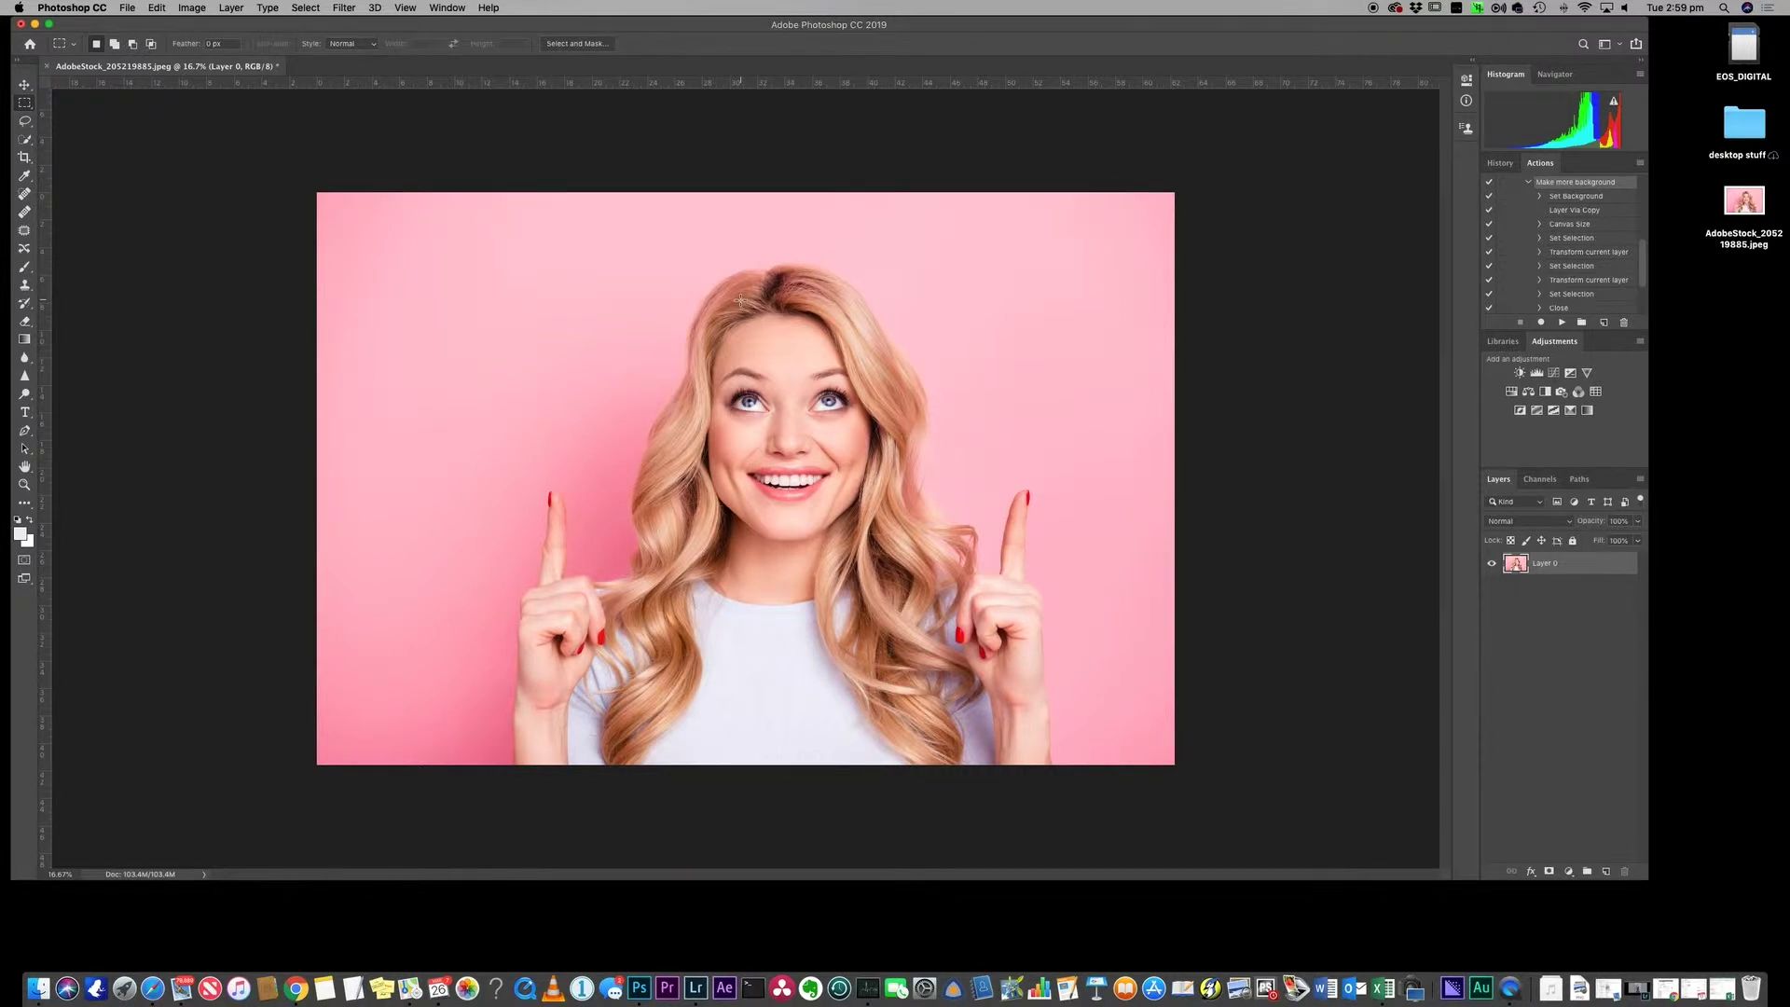
View Photoshop's version and credits information, then dismiss it.
left_click(93, 8)
left_click(93, 25)
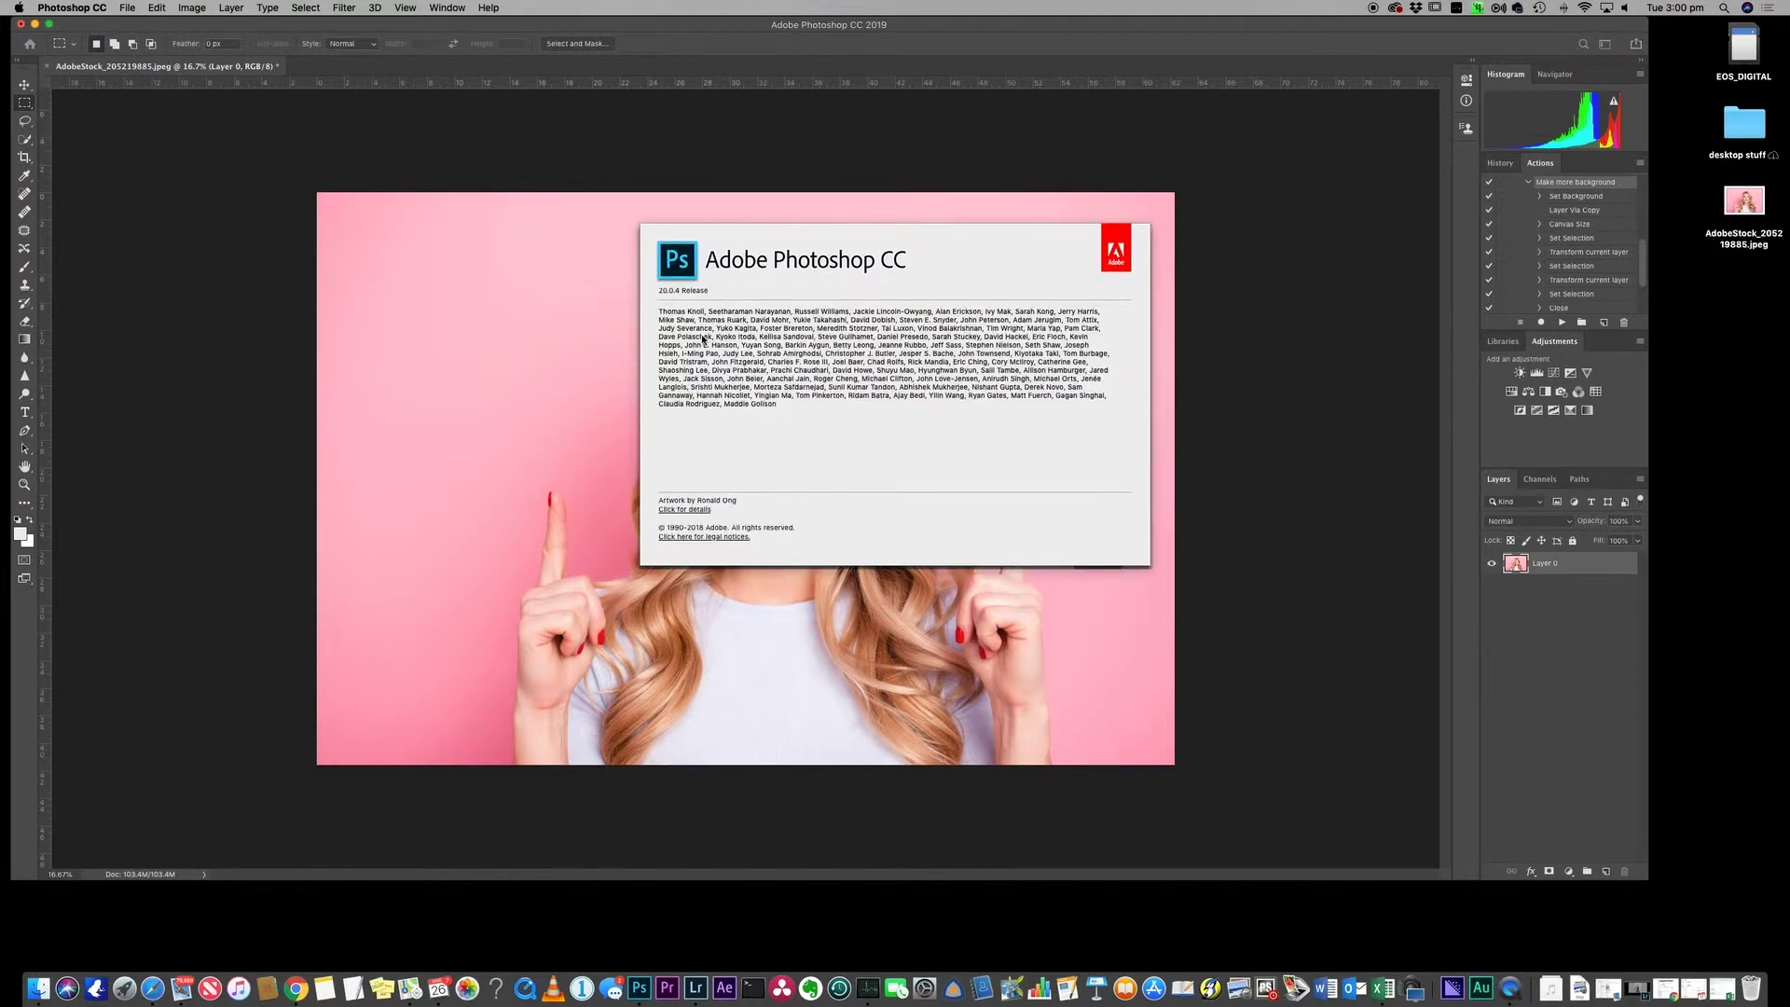
left_click(754, 341)
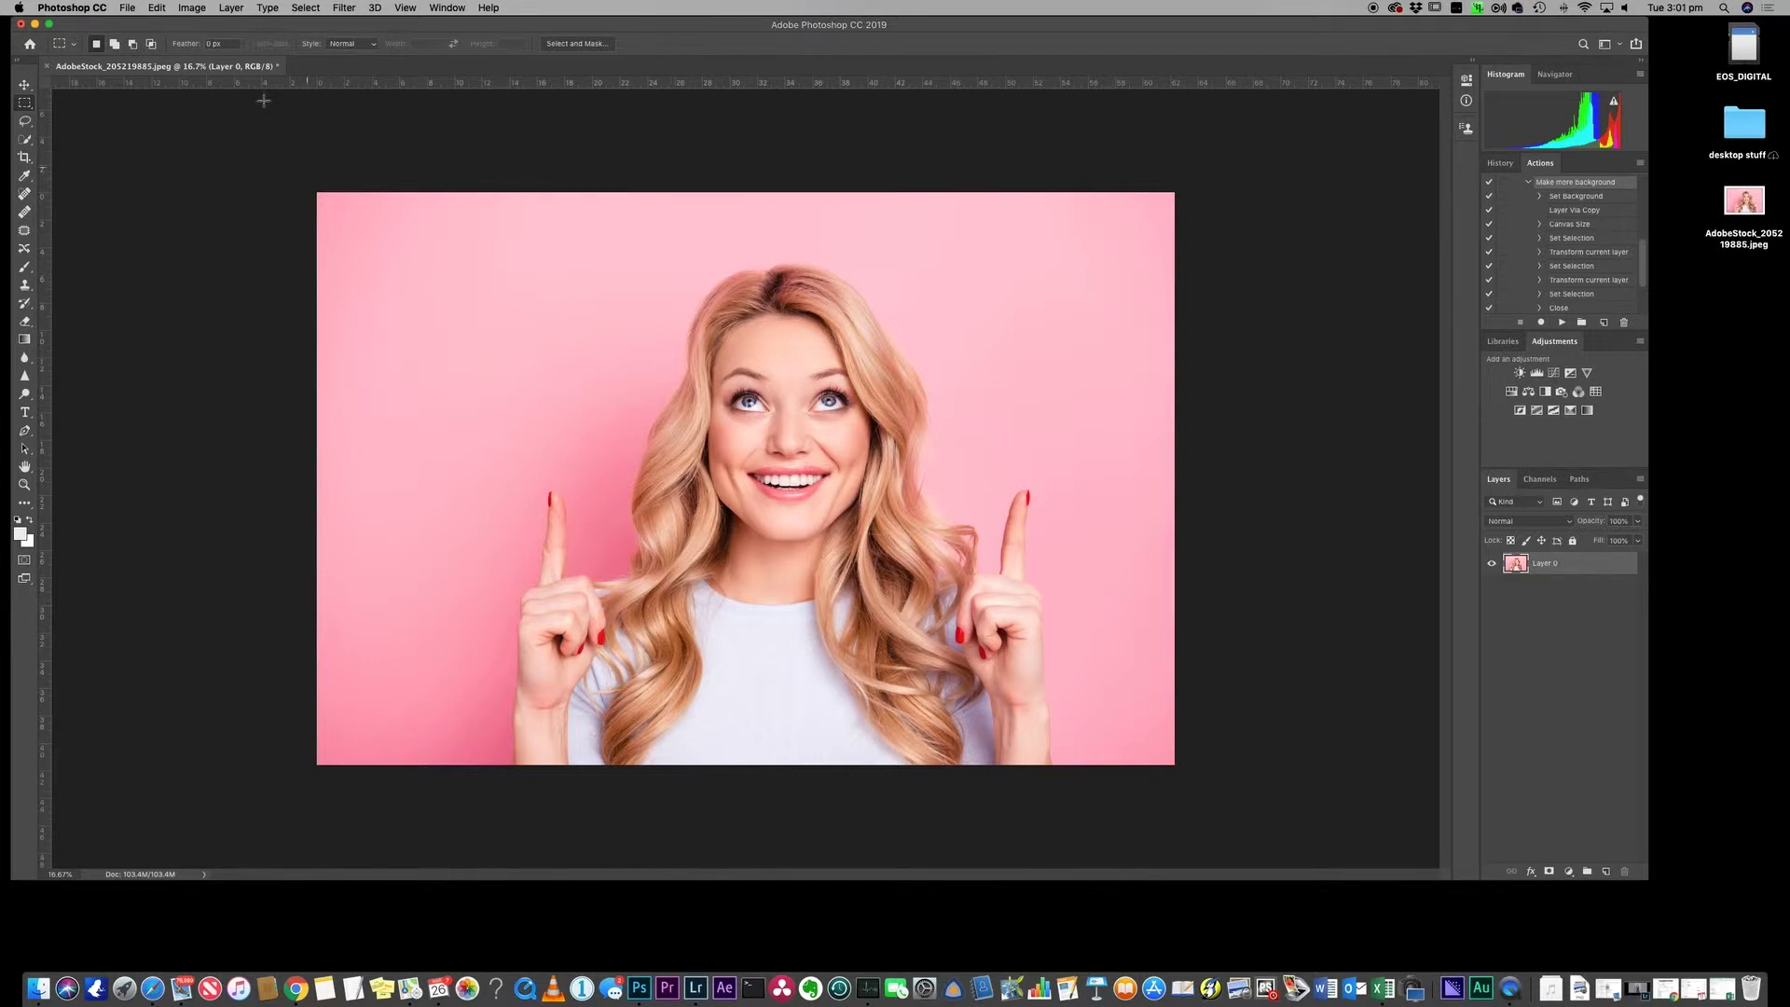
Open the Canvas Size dialog, move it off the portrait, then cancel it.
left_click(192, 9)
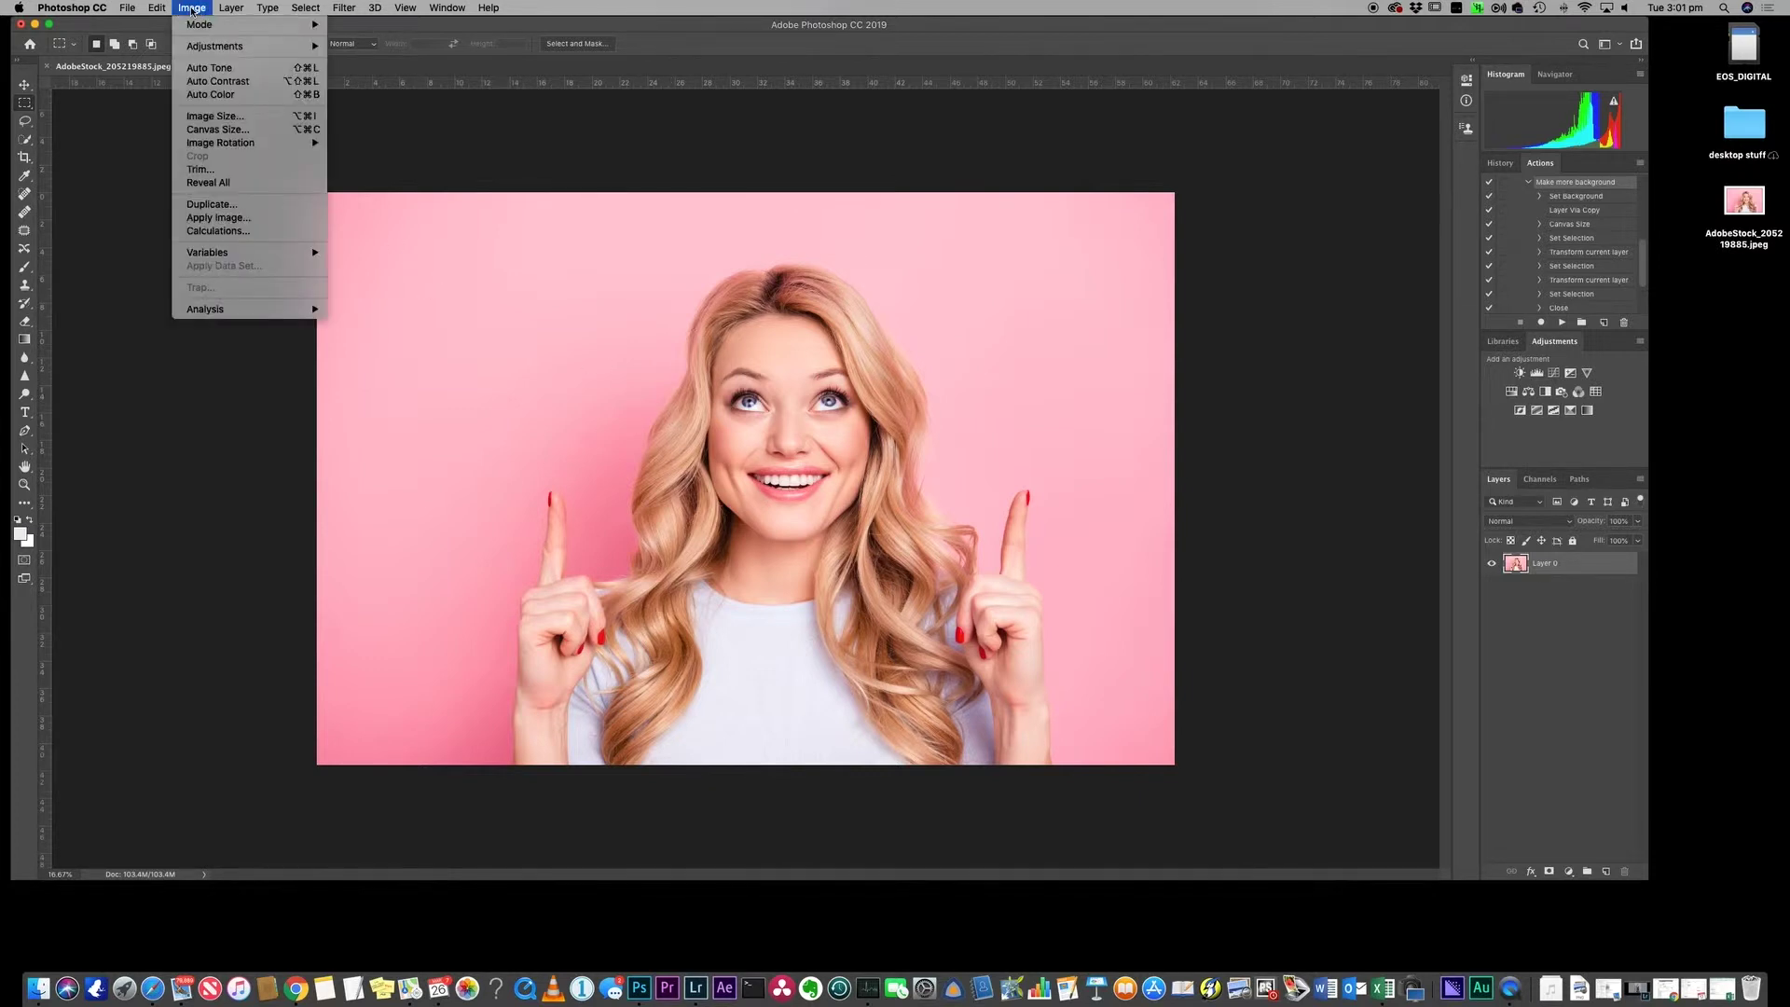
left_click(211, 134)
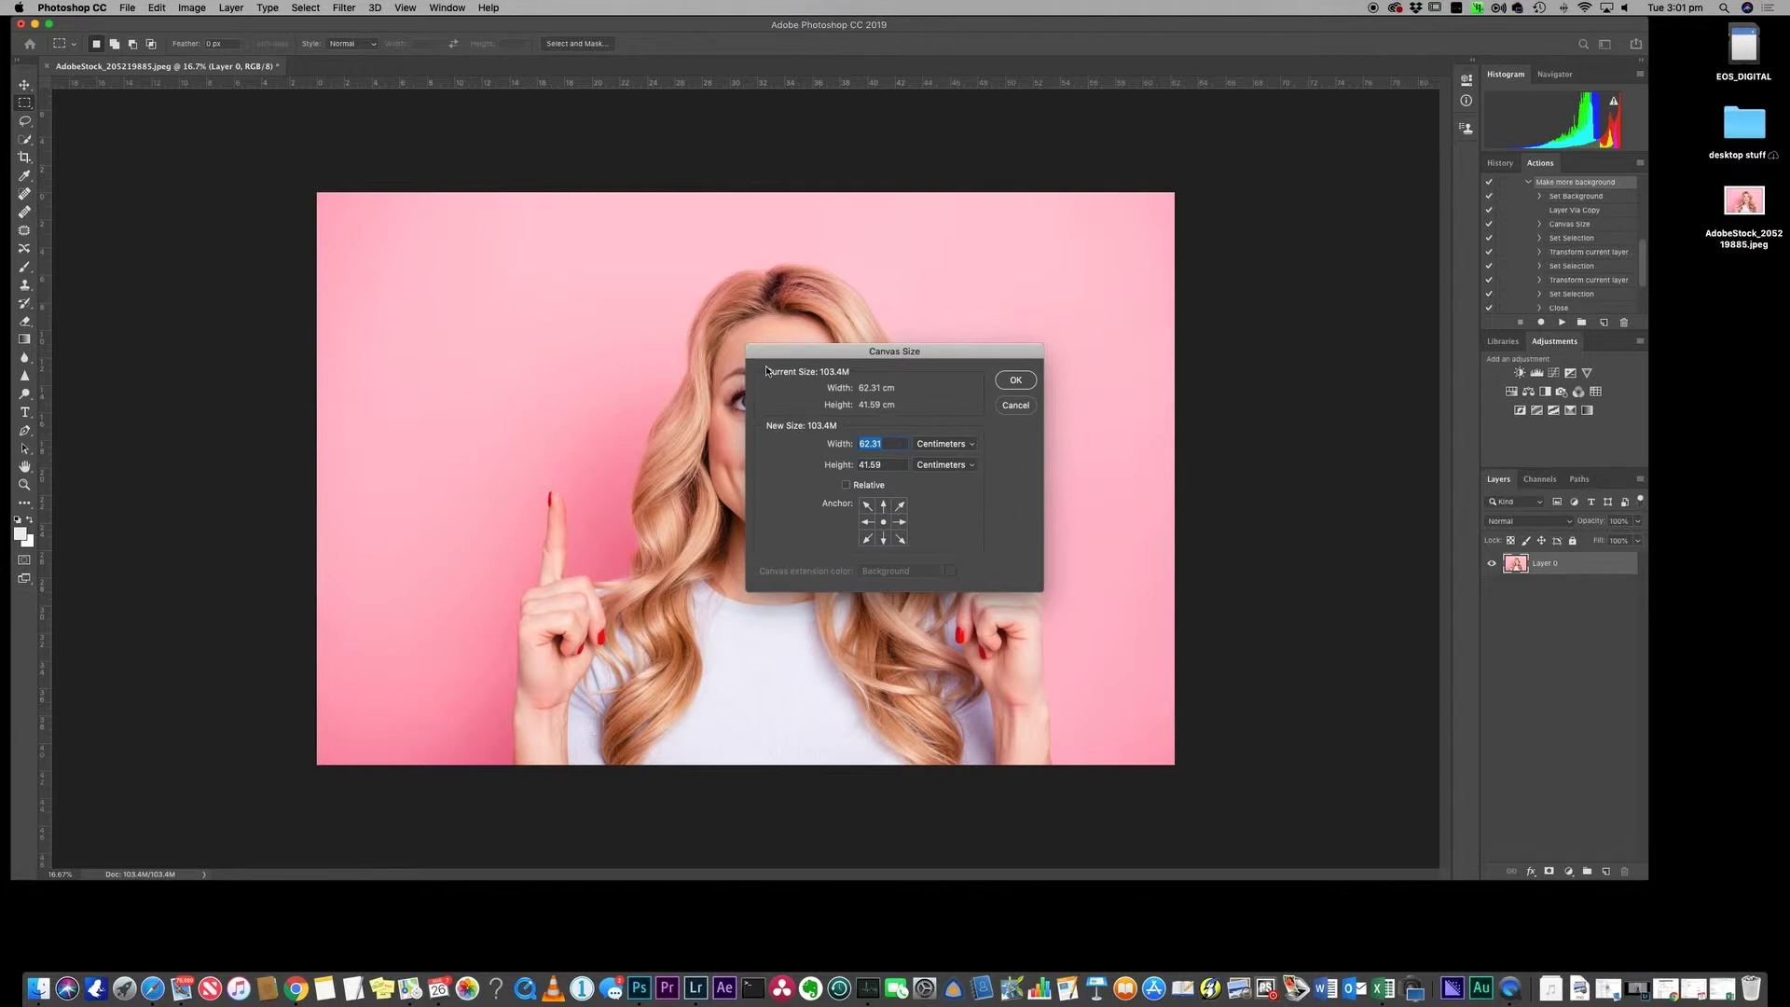
left_click_drag(811, 350, 1154, 399)
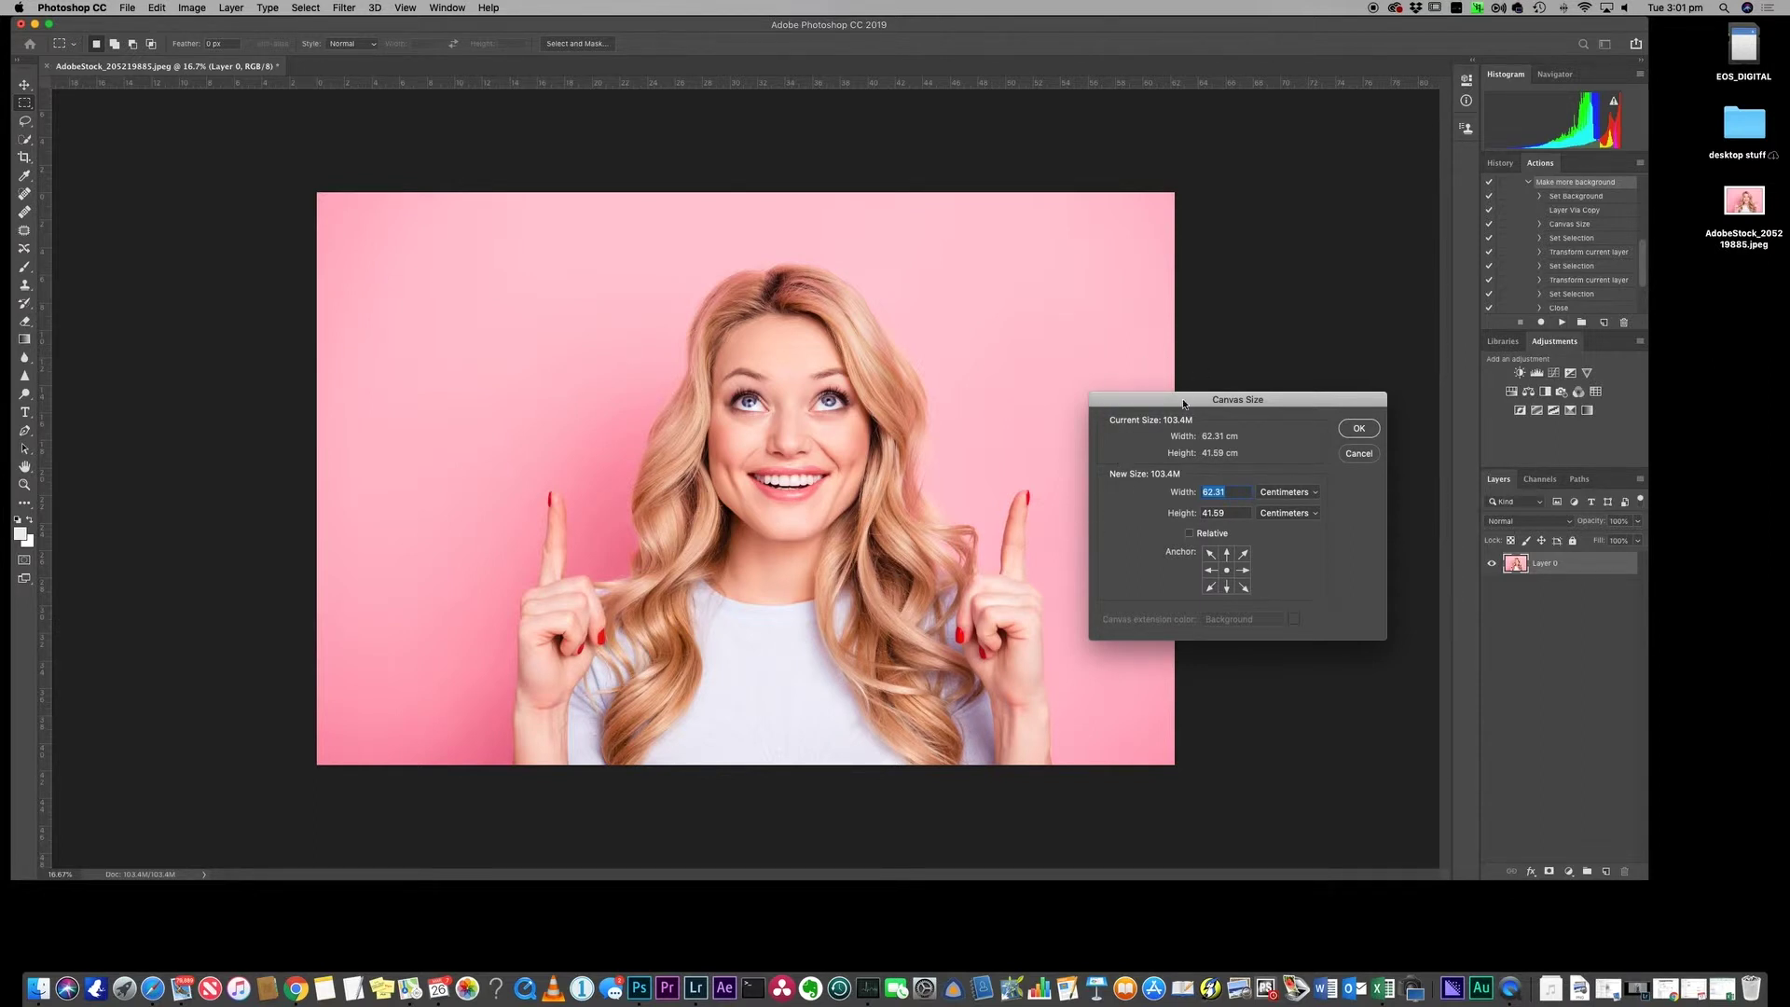
left_click_drag(1196, 399, 1089, 243)
left_click(1252, 297)
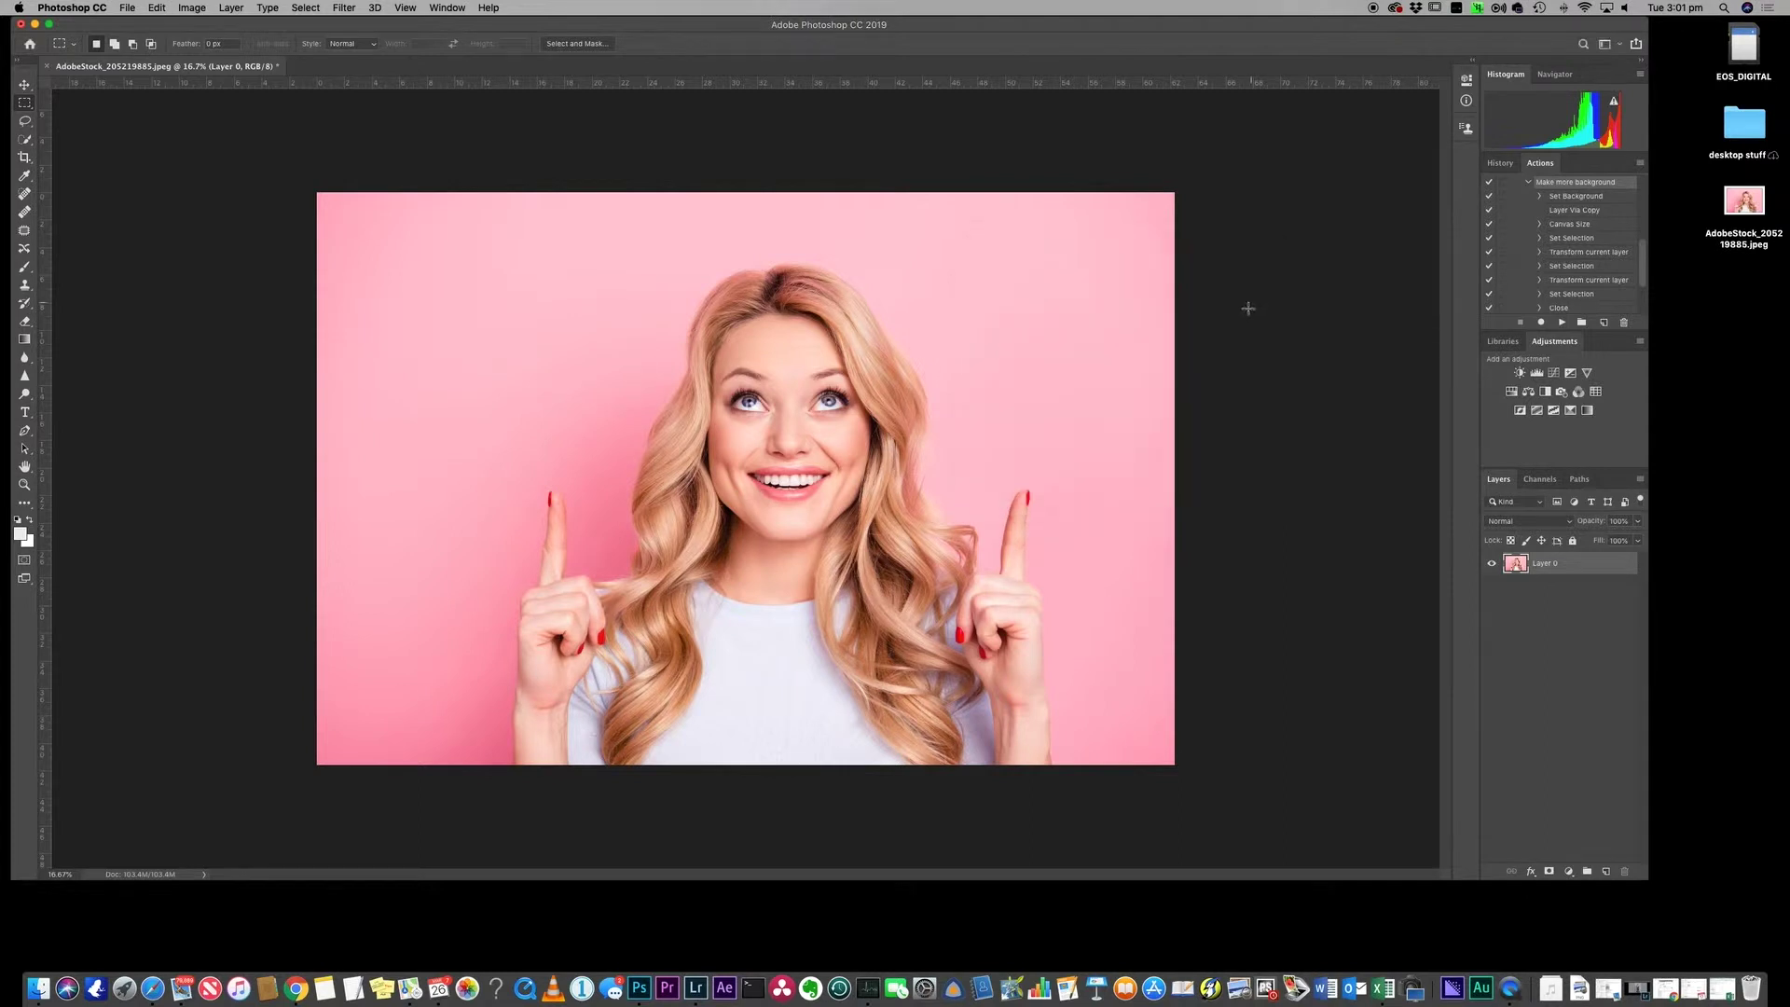
Anchor bottom-left and enlarge the canvas to 47.59 cm tall and about 65.5 cm wide; add a blank layer.
left_click(189, 8)
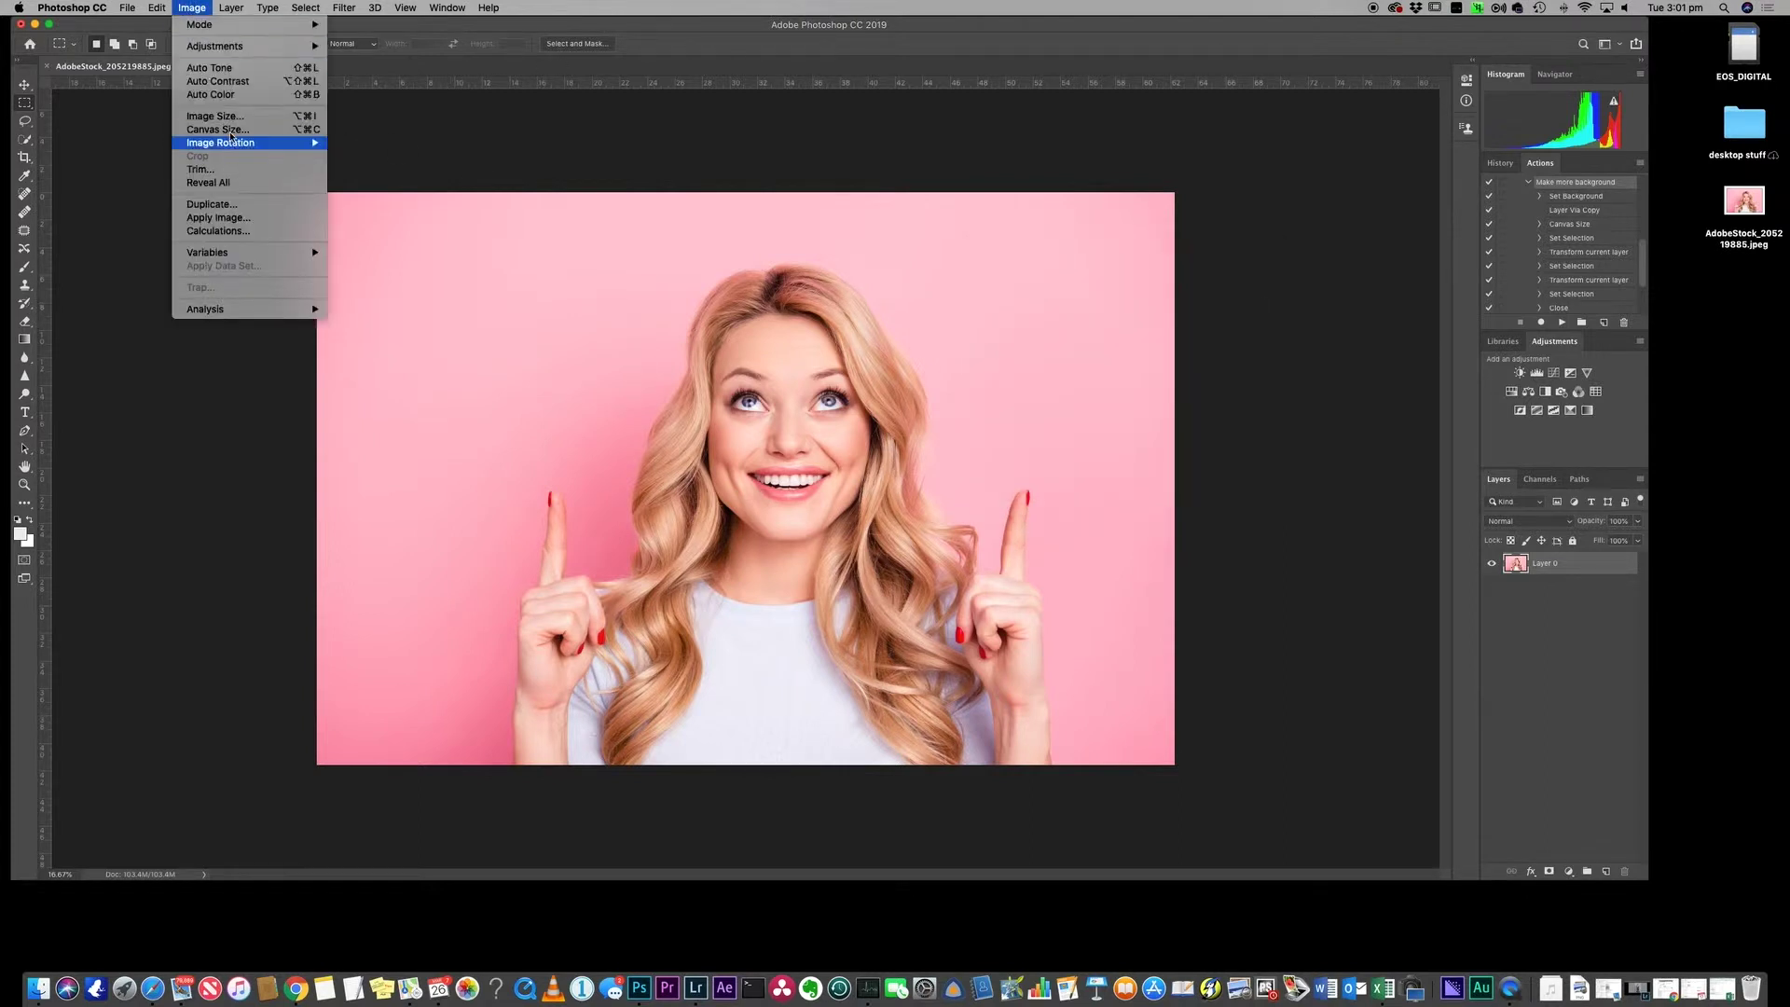
left_click(217, 130)
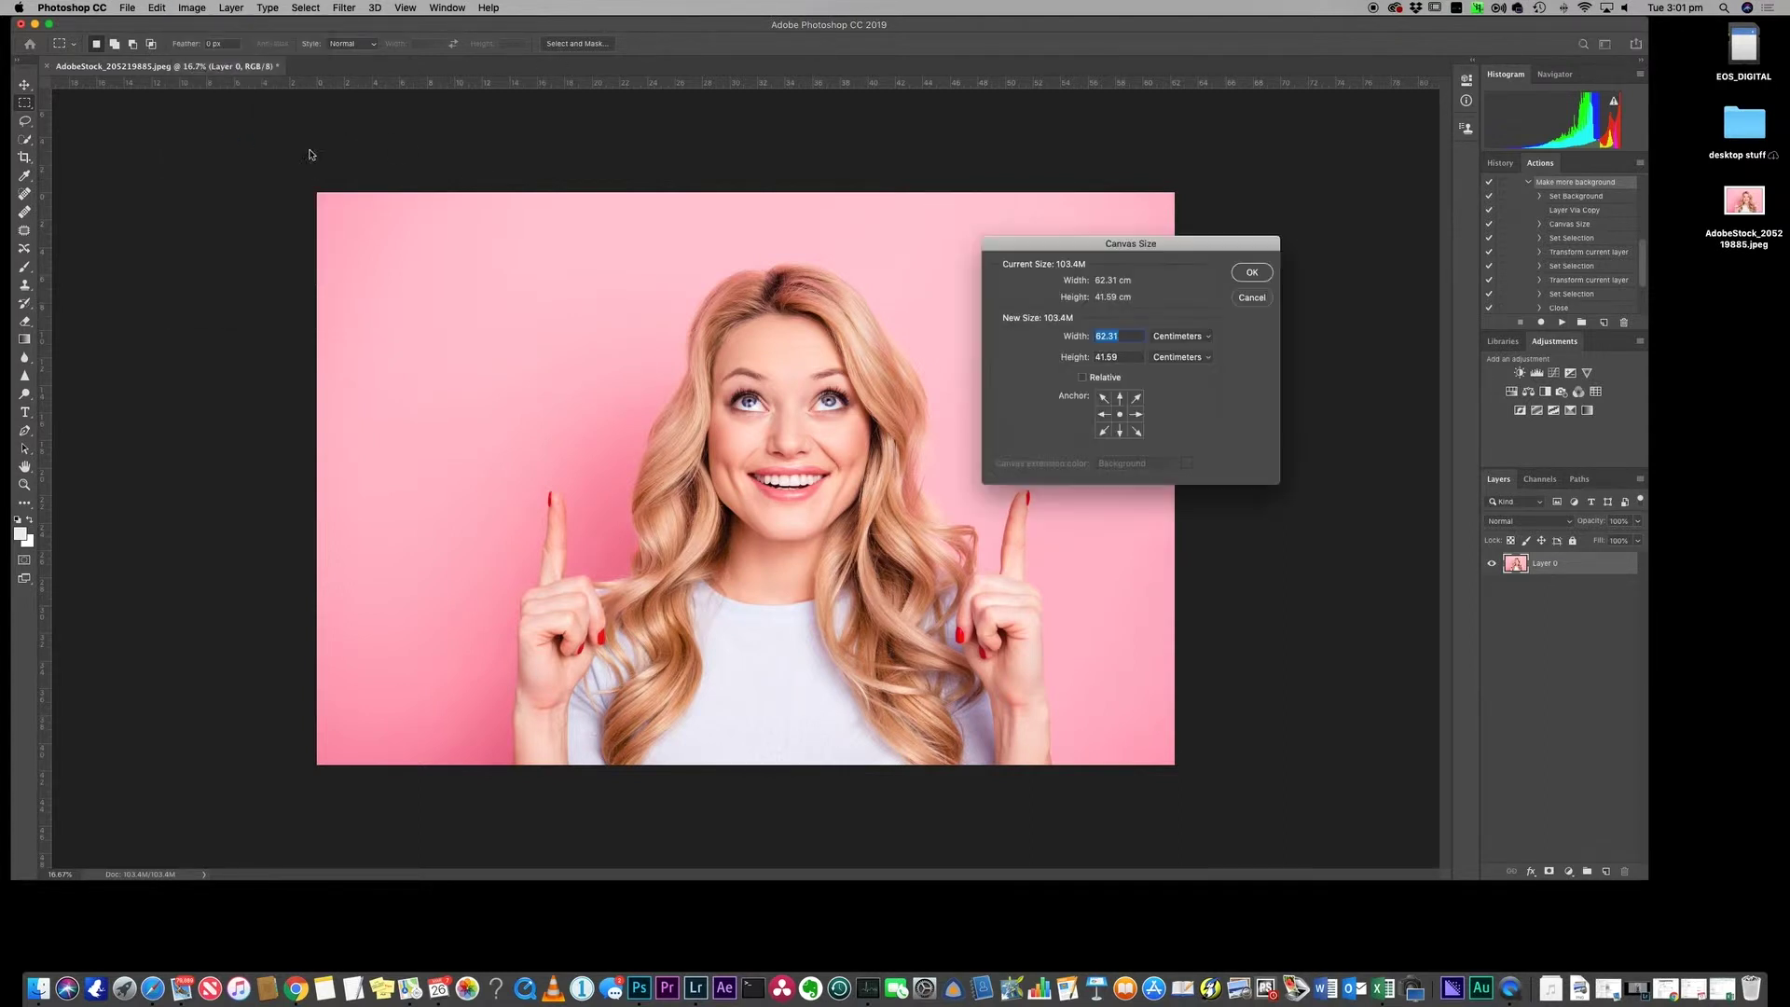
left_click(1121, 432)
left_click_drag(1069, 362, 1108, 361)
key("Tab")
left_click(1104, 430)
left_click_drag(1073, 341, 1107, 341)
key("Return")
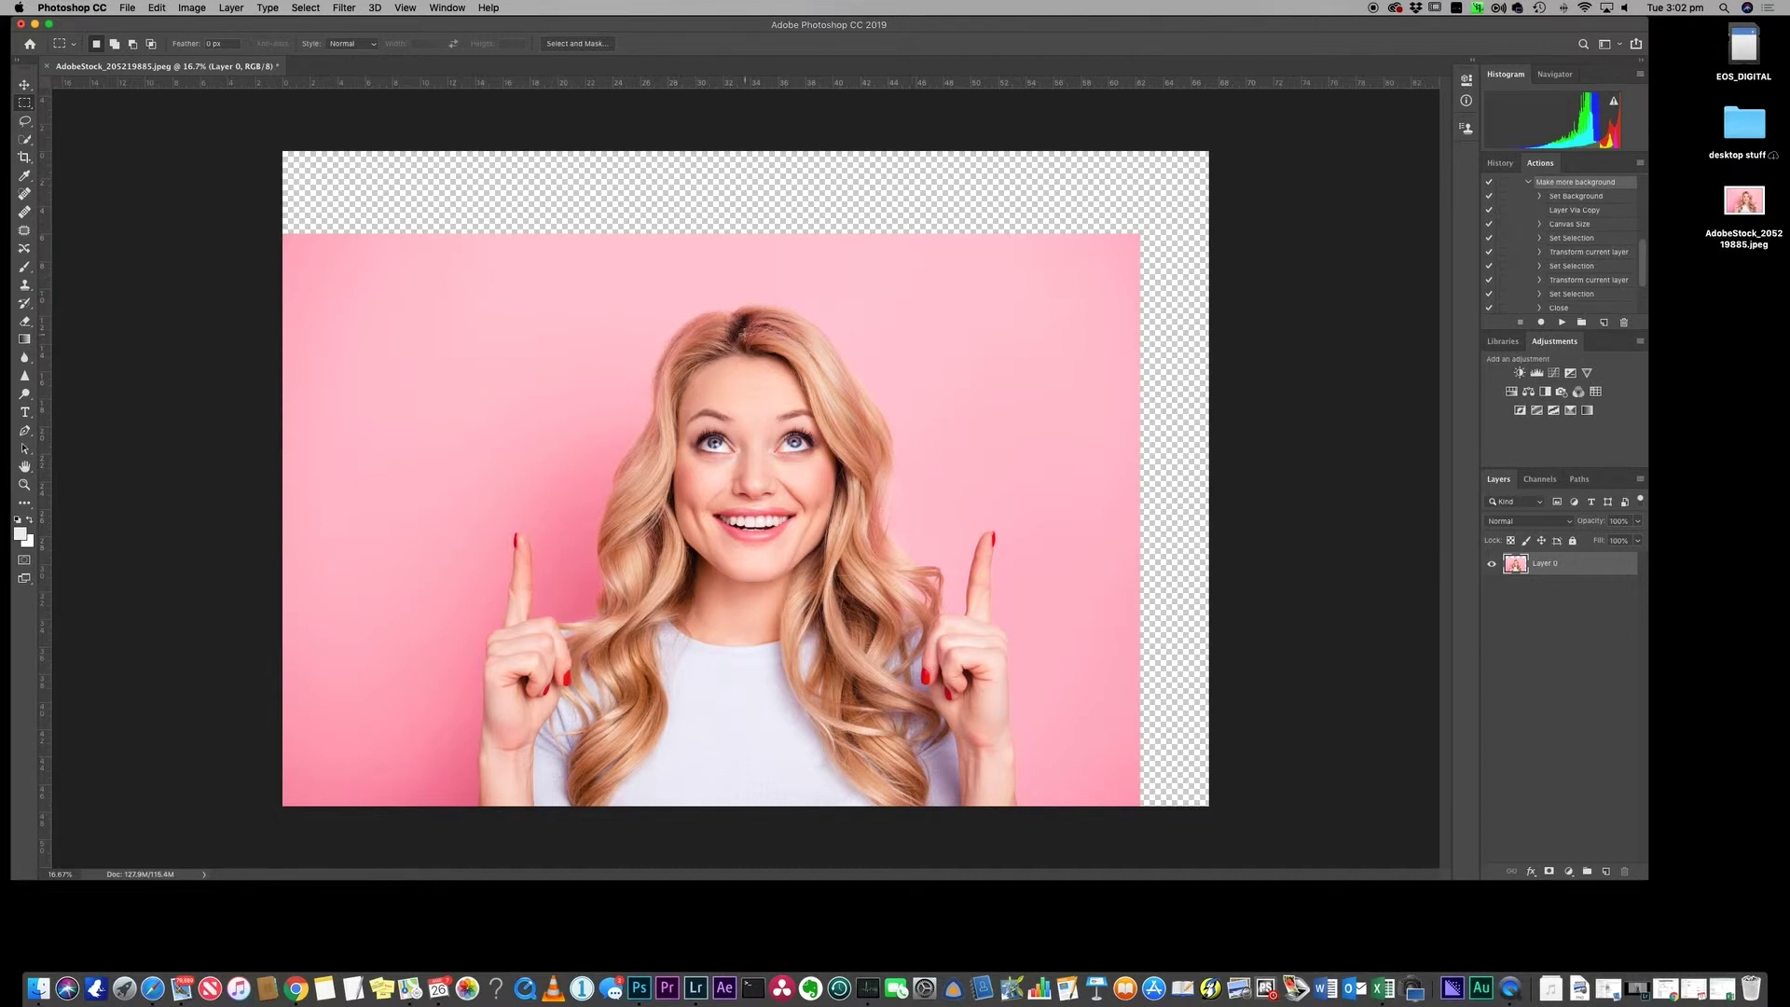
left_click(1603, 871)
key("b")
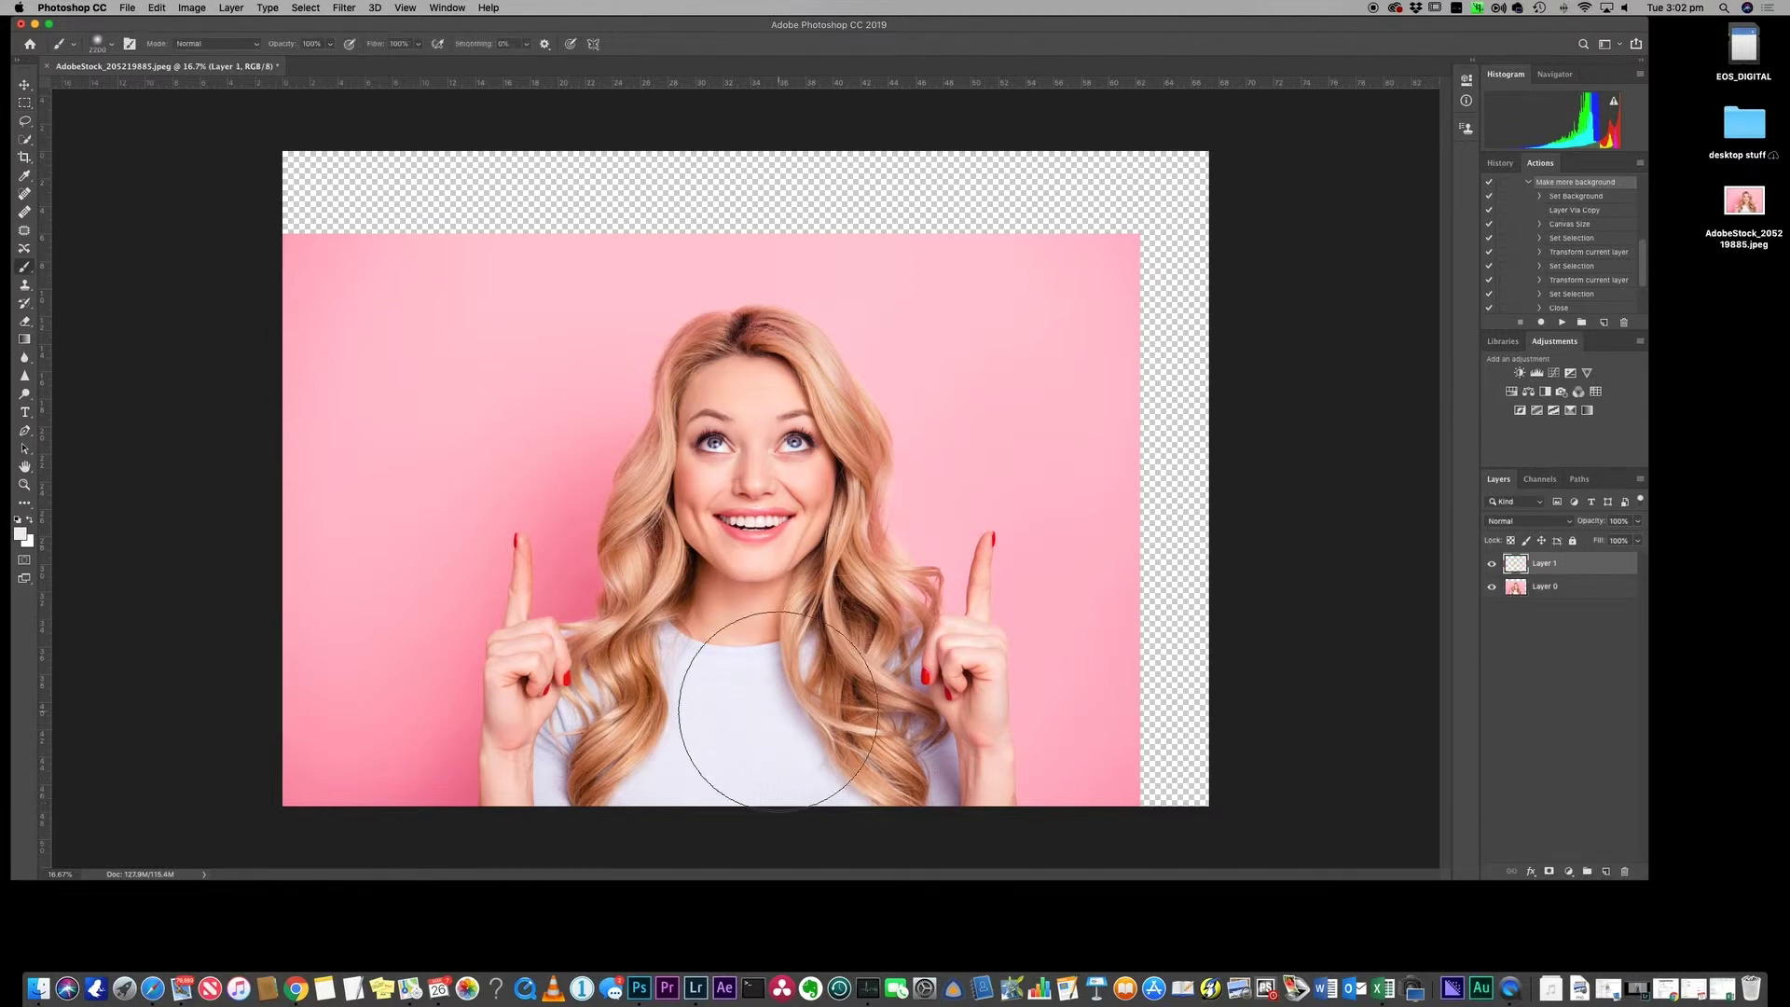
key("super+z")
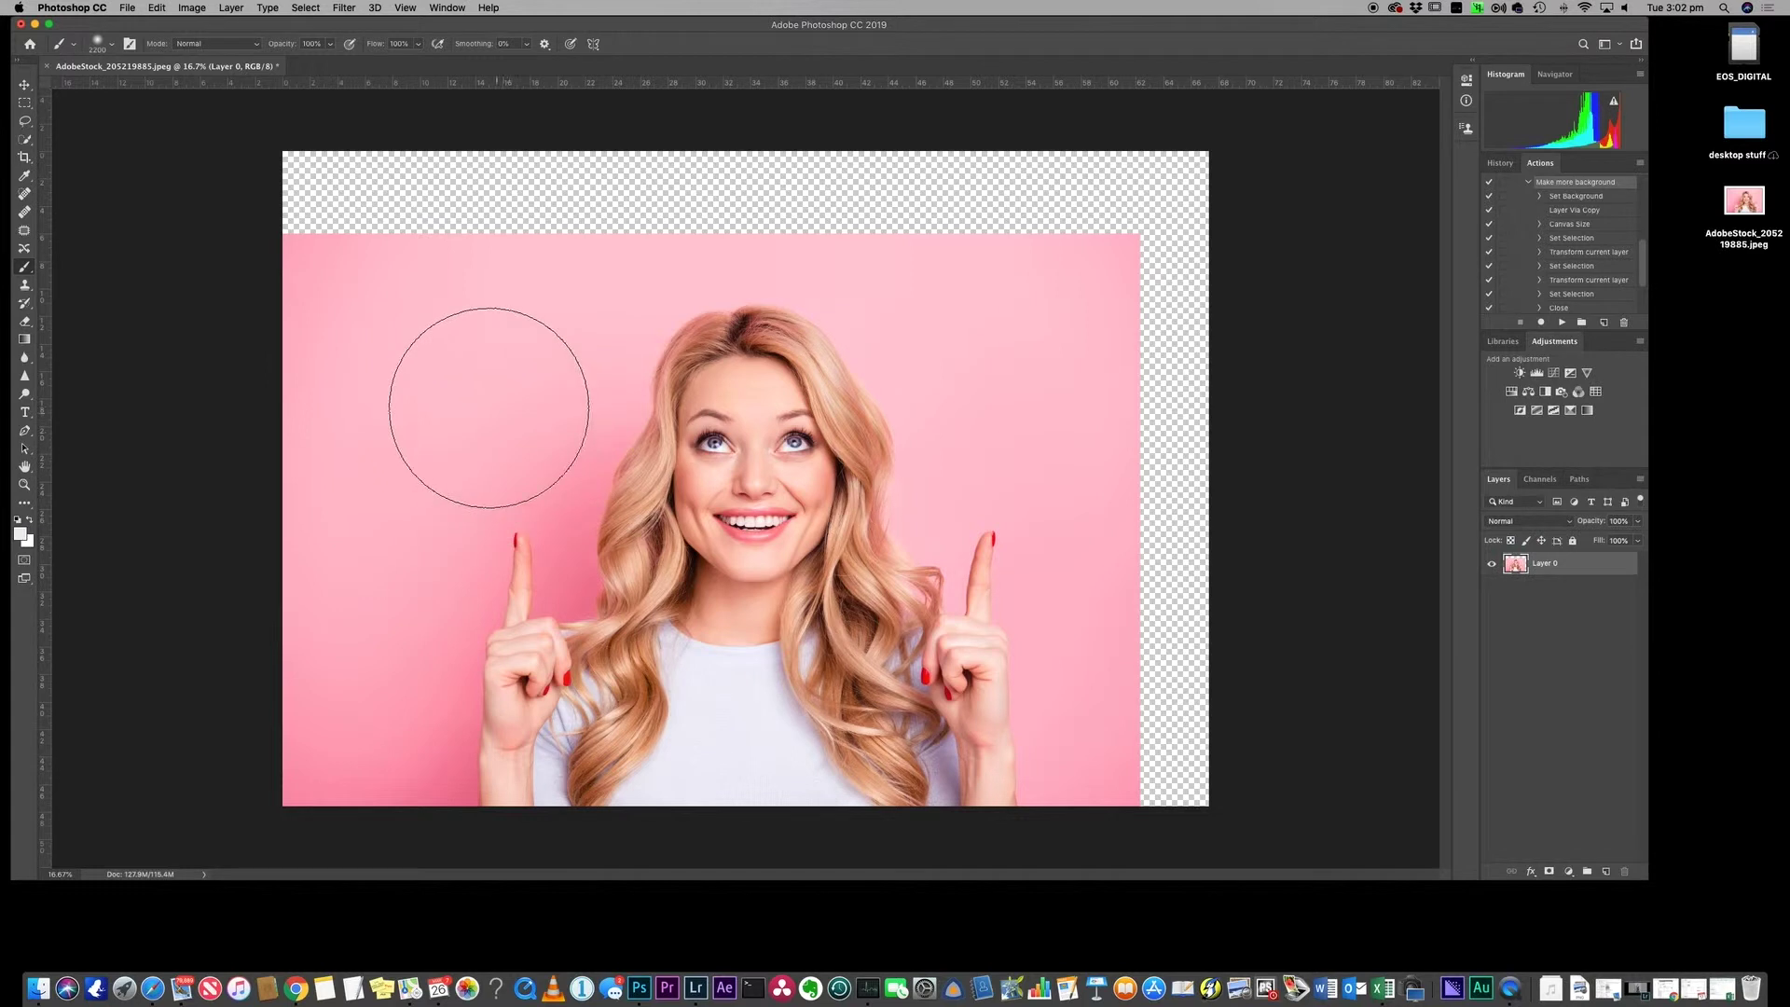
key("bracketleft")
key("bracketleft")
key("bracketleft")
key("bracketleft")
key("bracketleft")
key("bracketleft")
key("bracketleft")
key("bracketleft")
key("bracketleft")
key("bracketleft")
key("bracketleft")
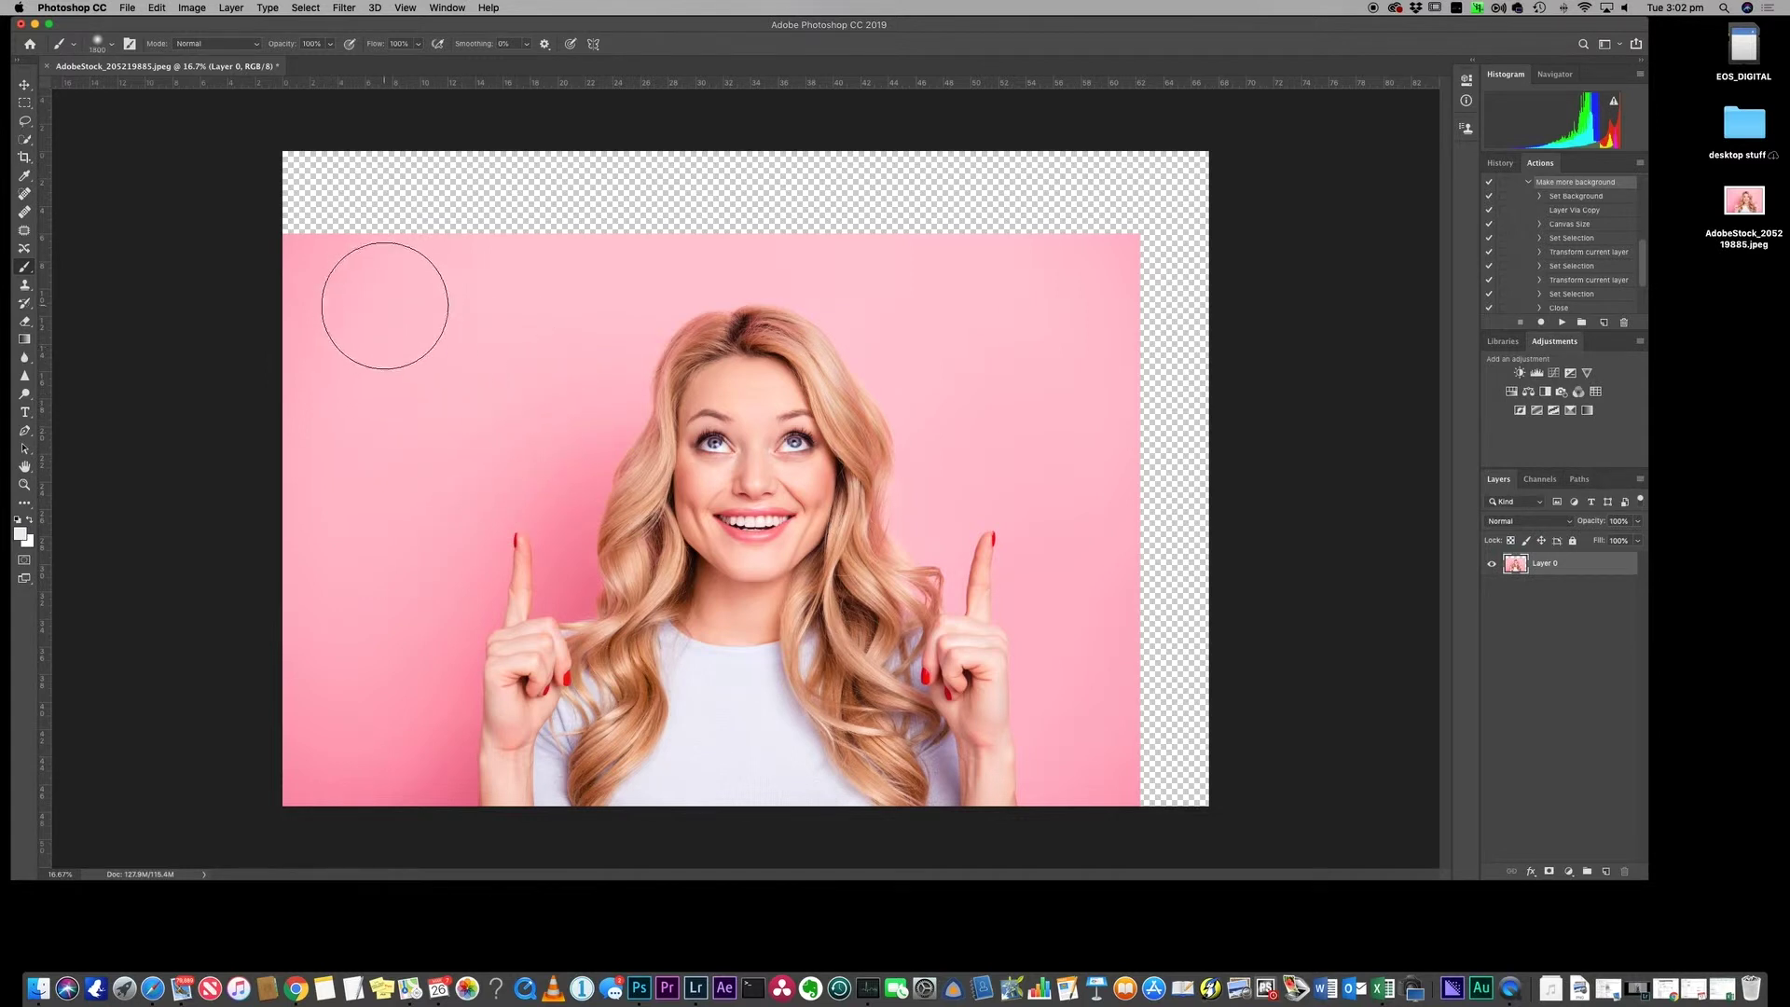
left_click(350, 280, "alt")
mouse_move(328, 232)
left_mouse_down()
mouse_move(370, 212)
mouse_move(301, 198)
mouse_move(320, 184)
mouse_move(512, 220)
mouse_move(799, 220)
mouse_move(623, 205)
mouse_move(512, 168)
left_mouse_up()
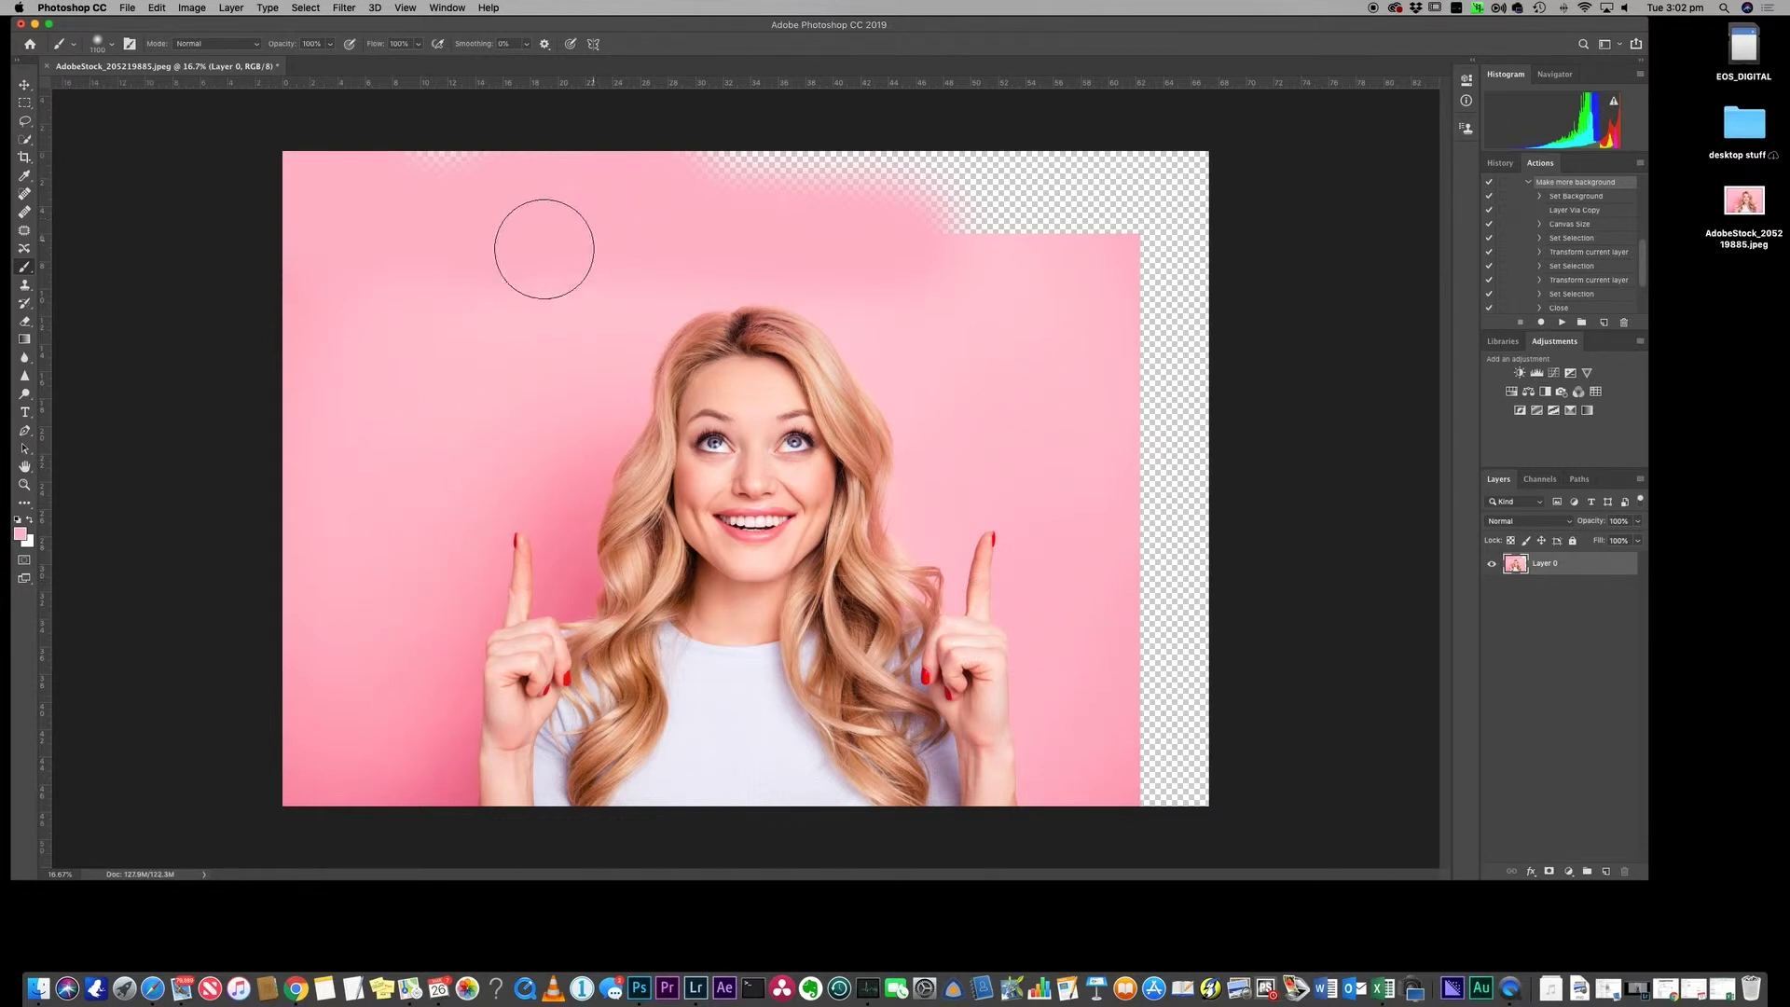
left_click_drag(522, 200, 467, 176)
key("super+z")
key("super+z")
key("super+z")
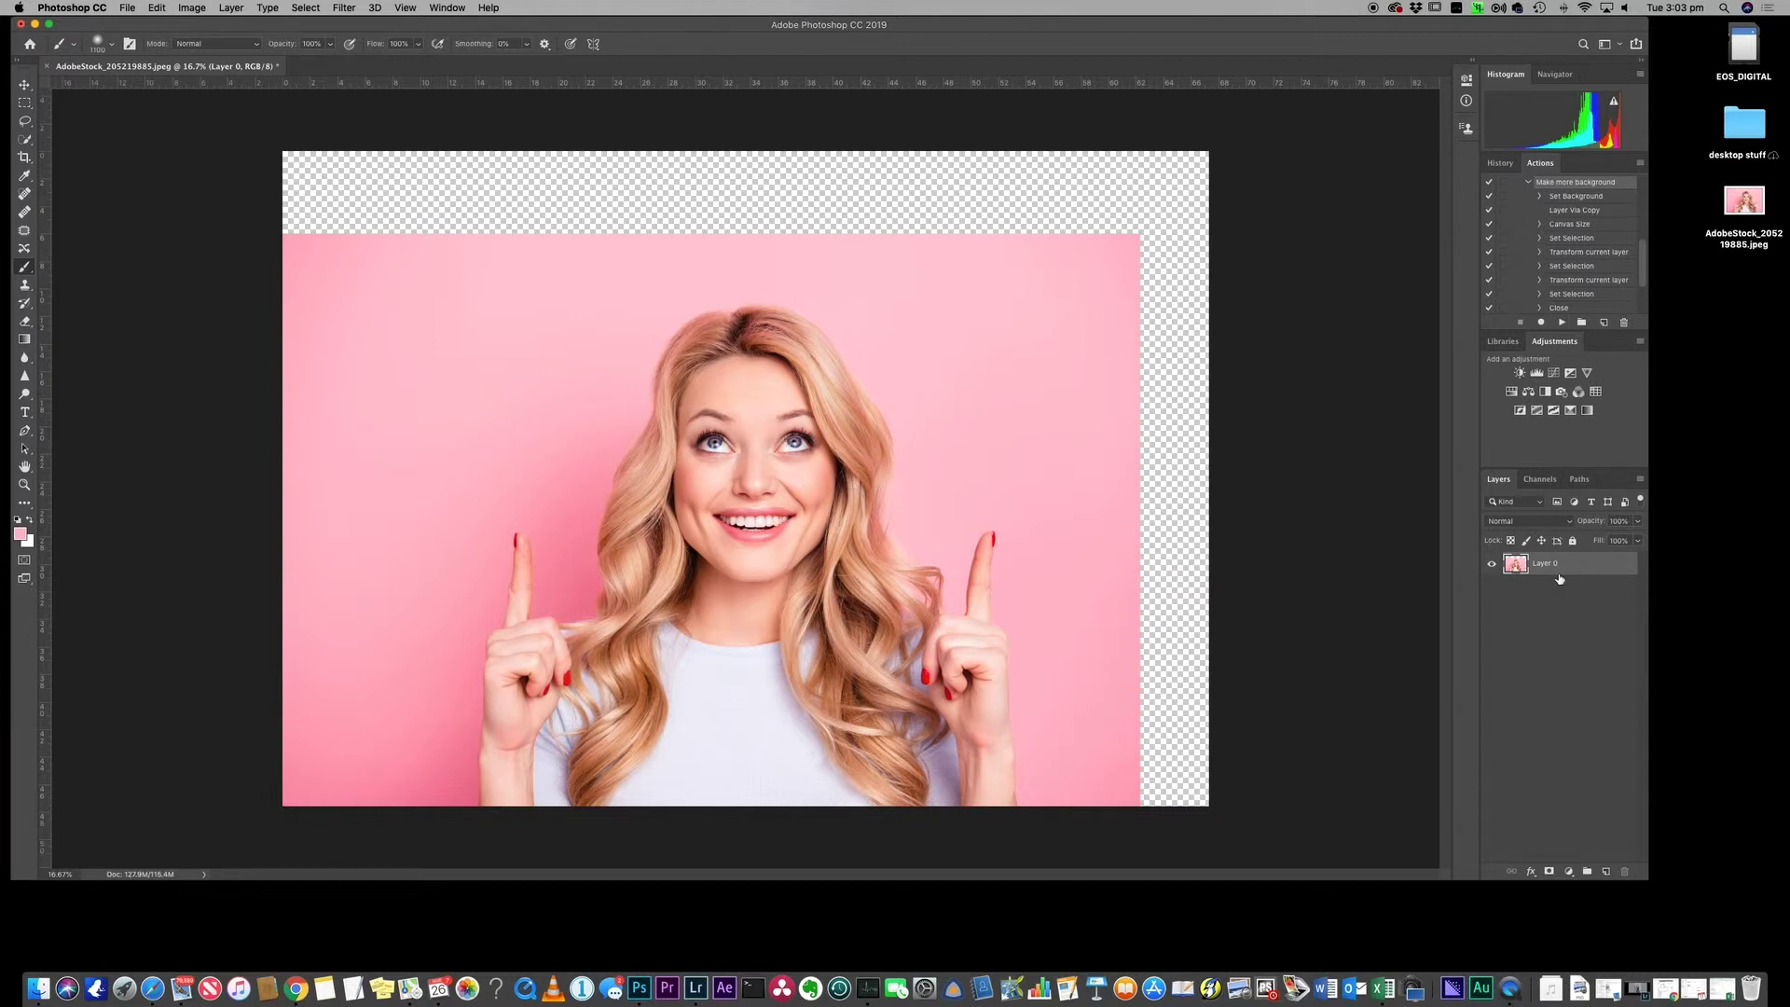
key("super+j")
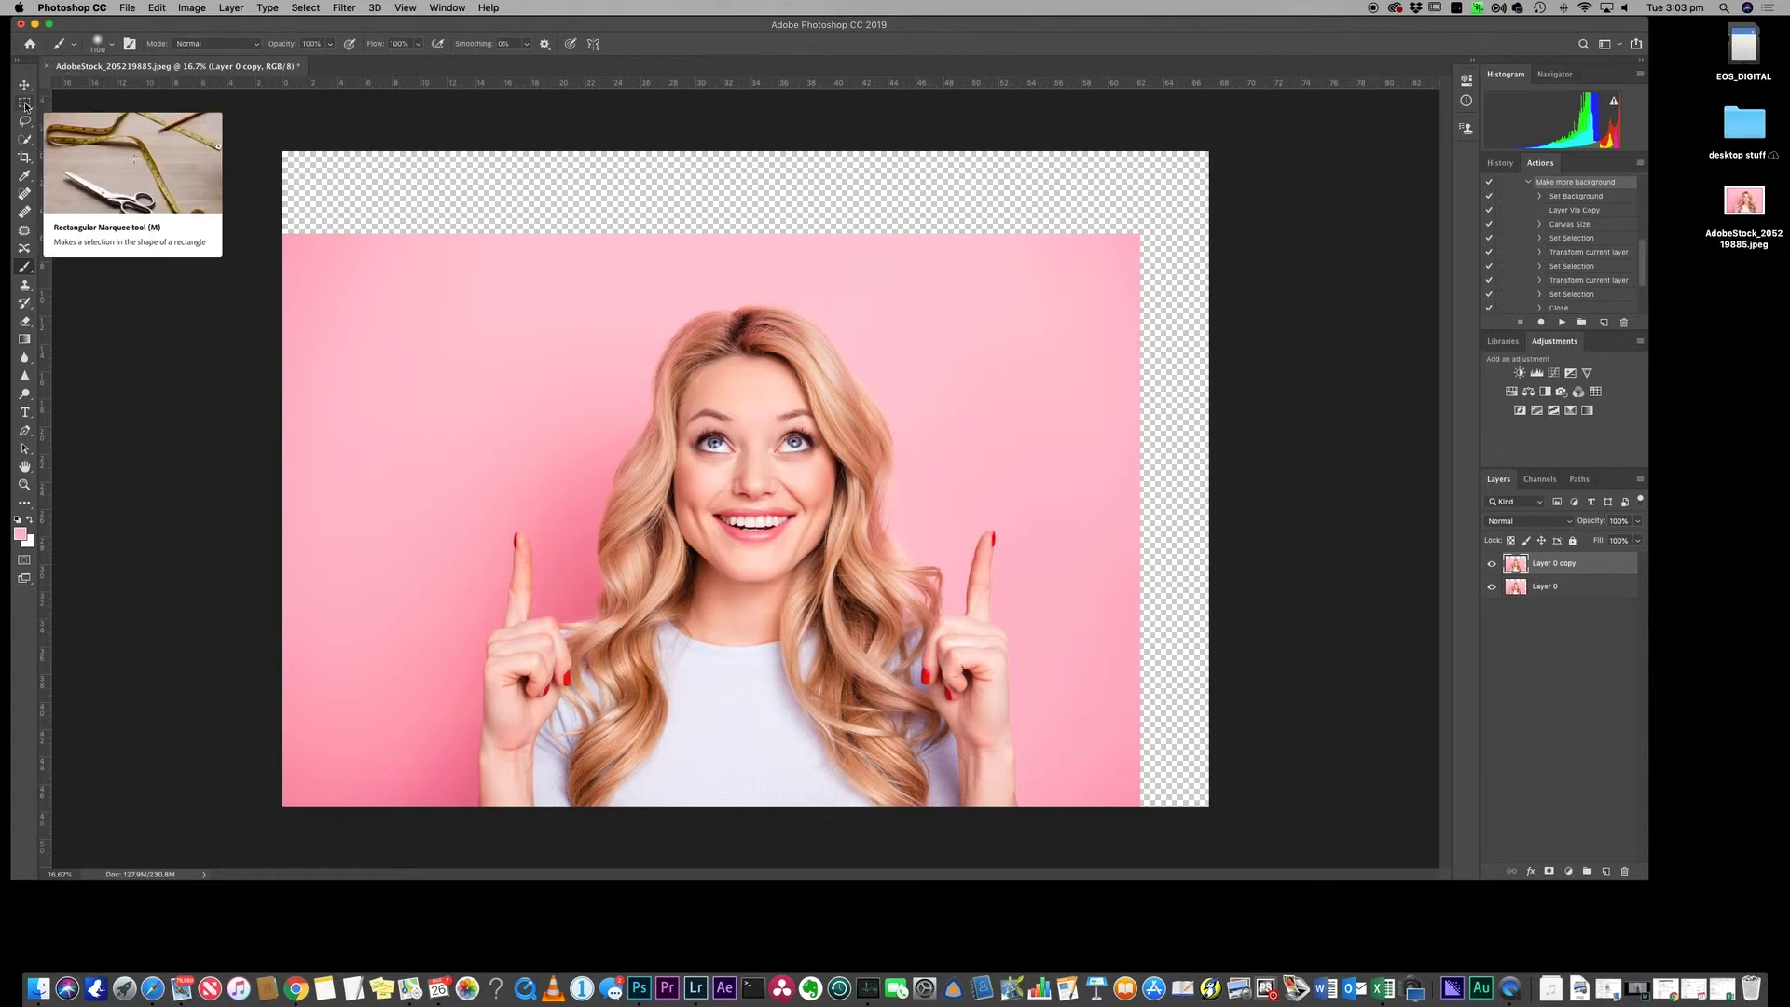
Select a thin strip of pink along the top of the photo and start free transform.
left_click(25, 105)
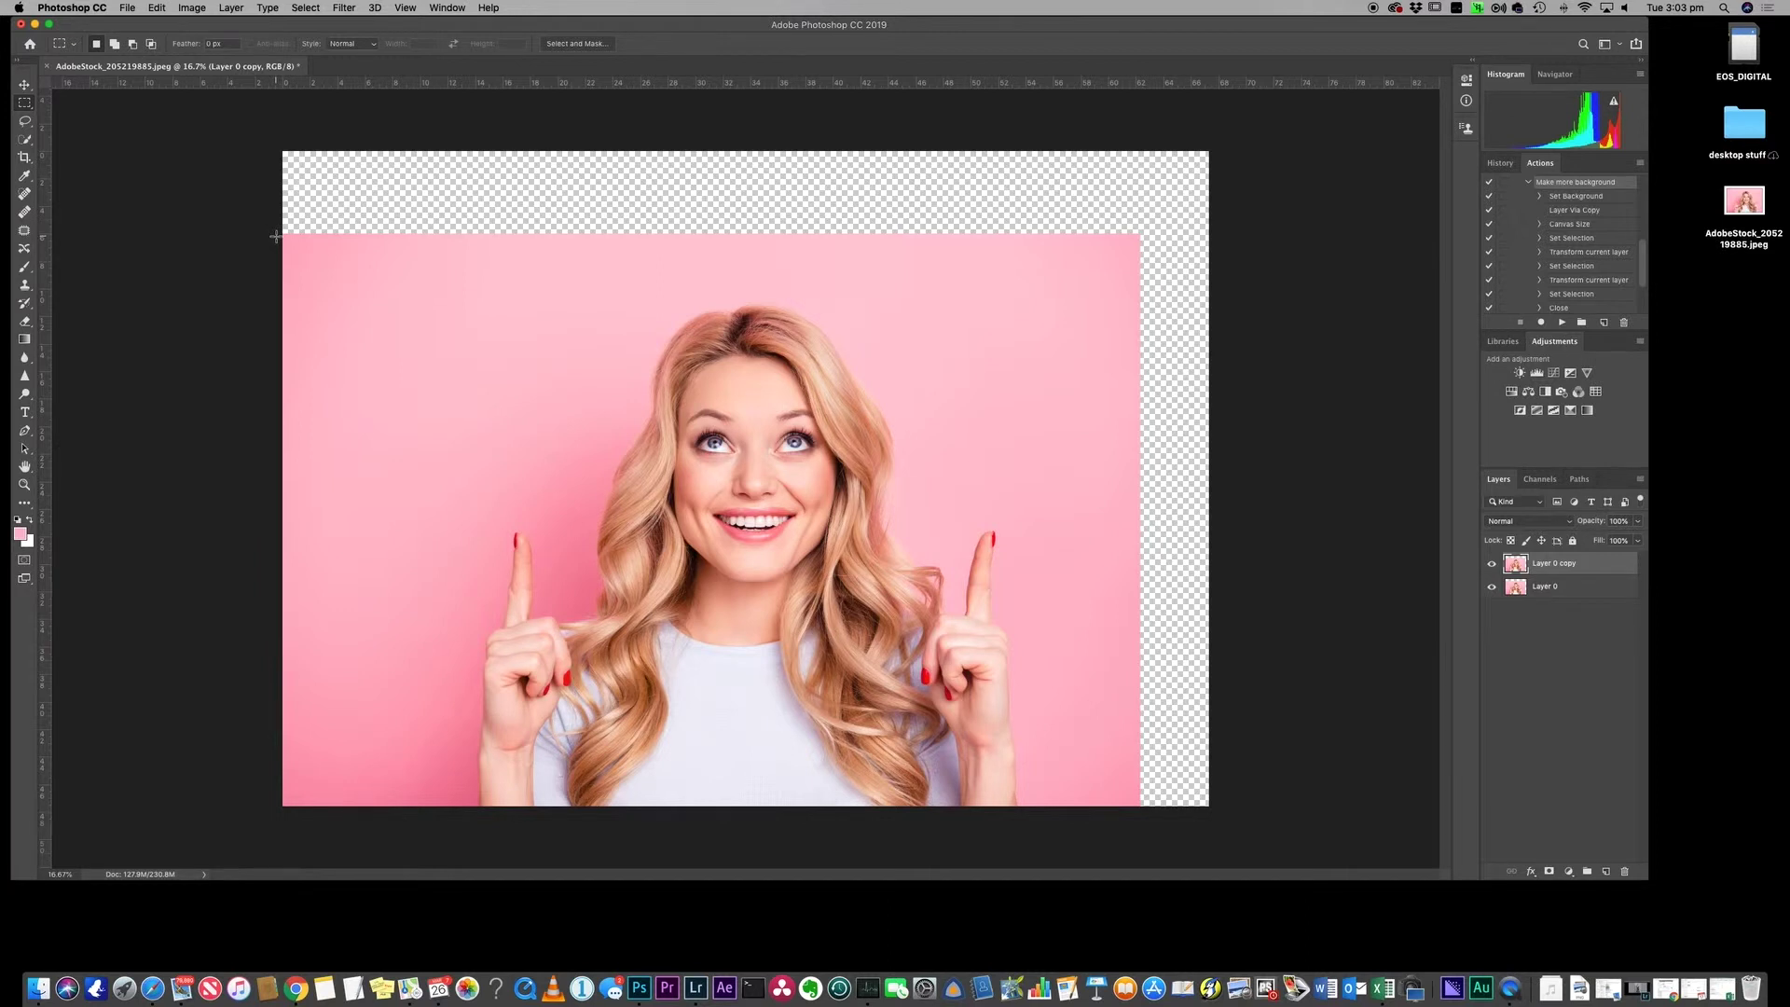
left_click_drag(276, 235, 1222, 299)
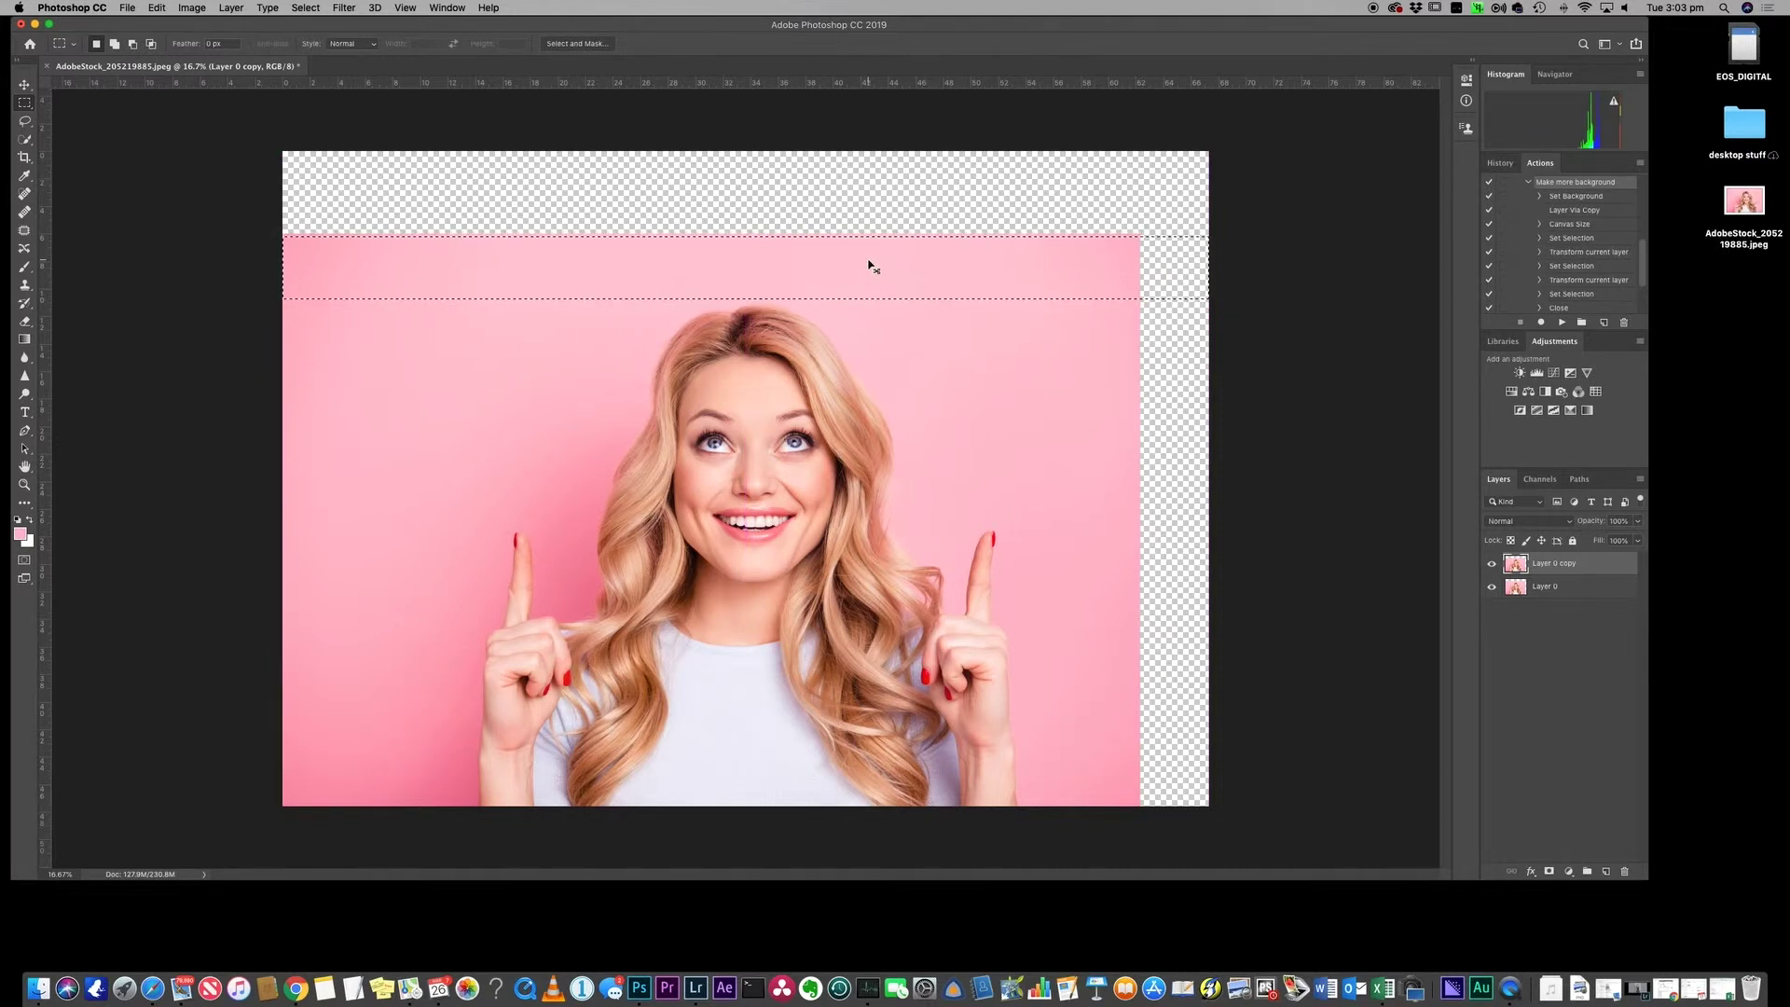
key("ctrl+t")
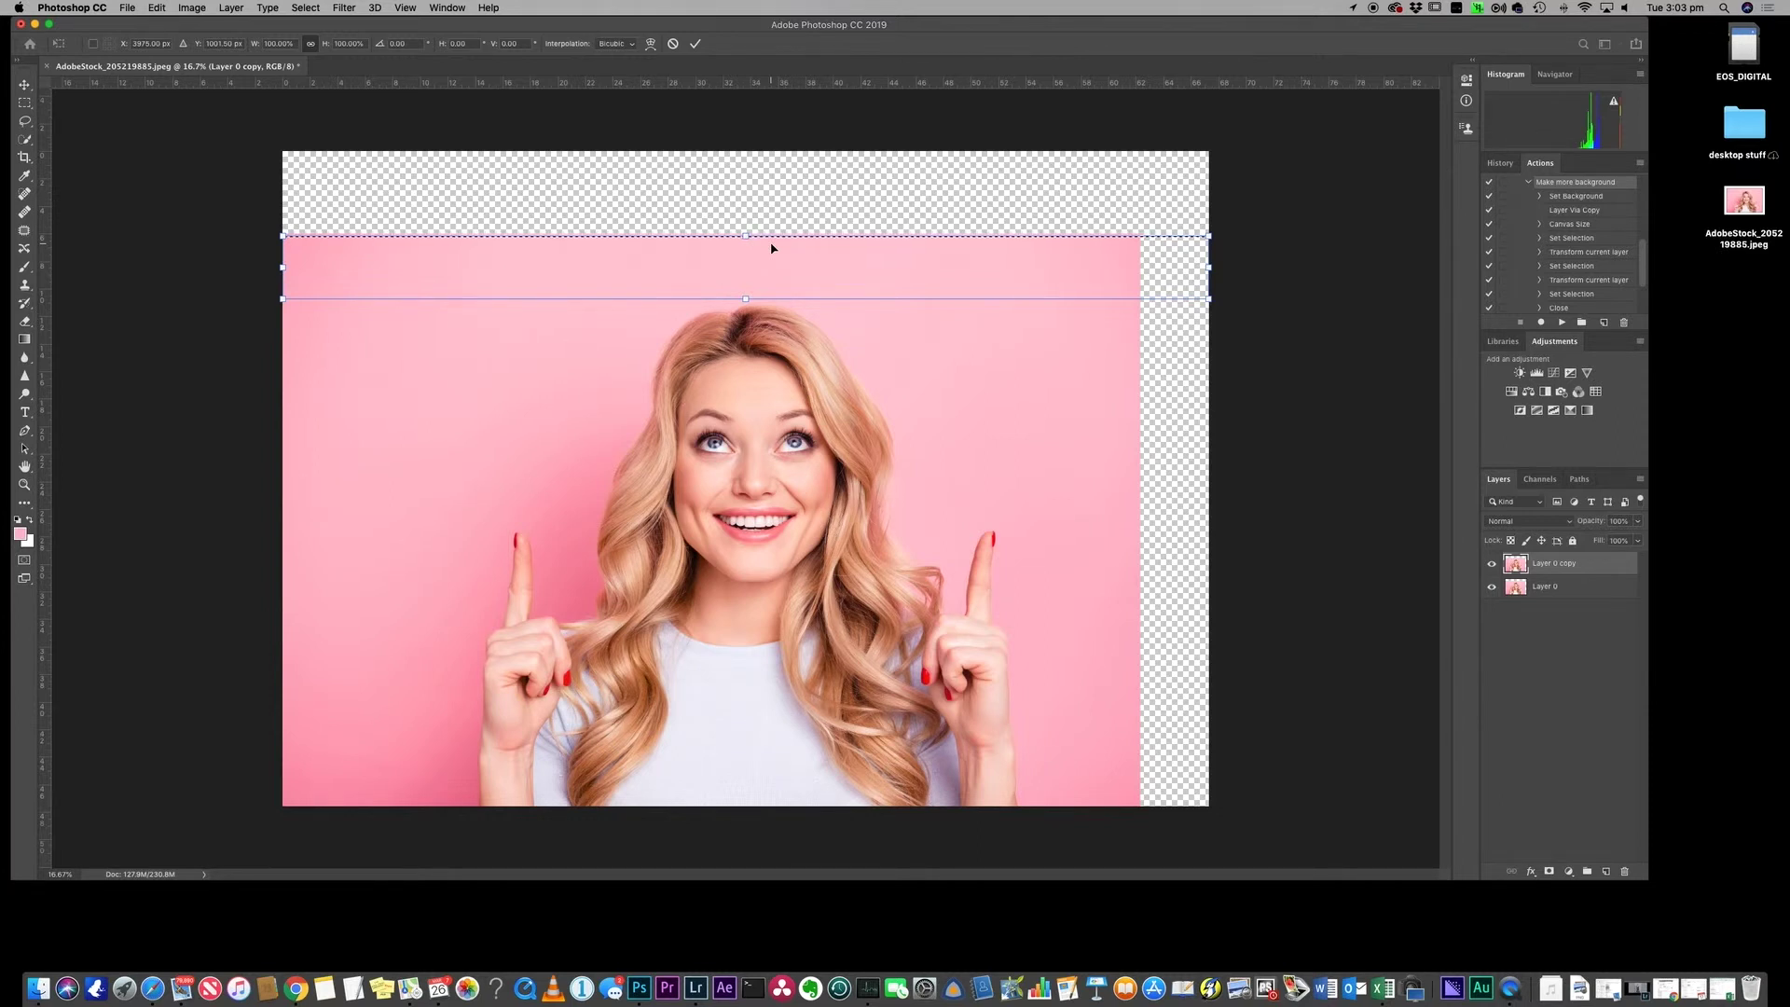
Stretch the top pink strip up to the canvas top, then select a vertical pink strip near the right edge.
left_click_drag(747, 238, 745, 146)
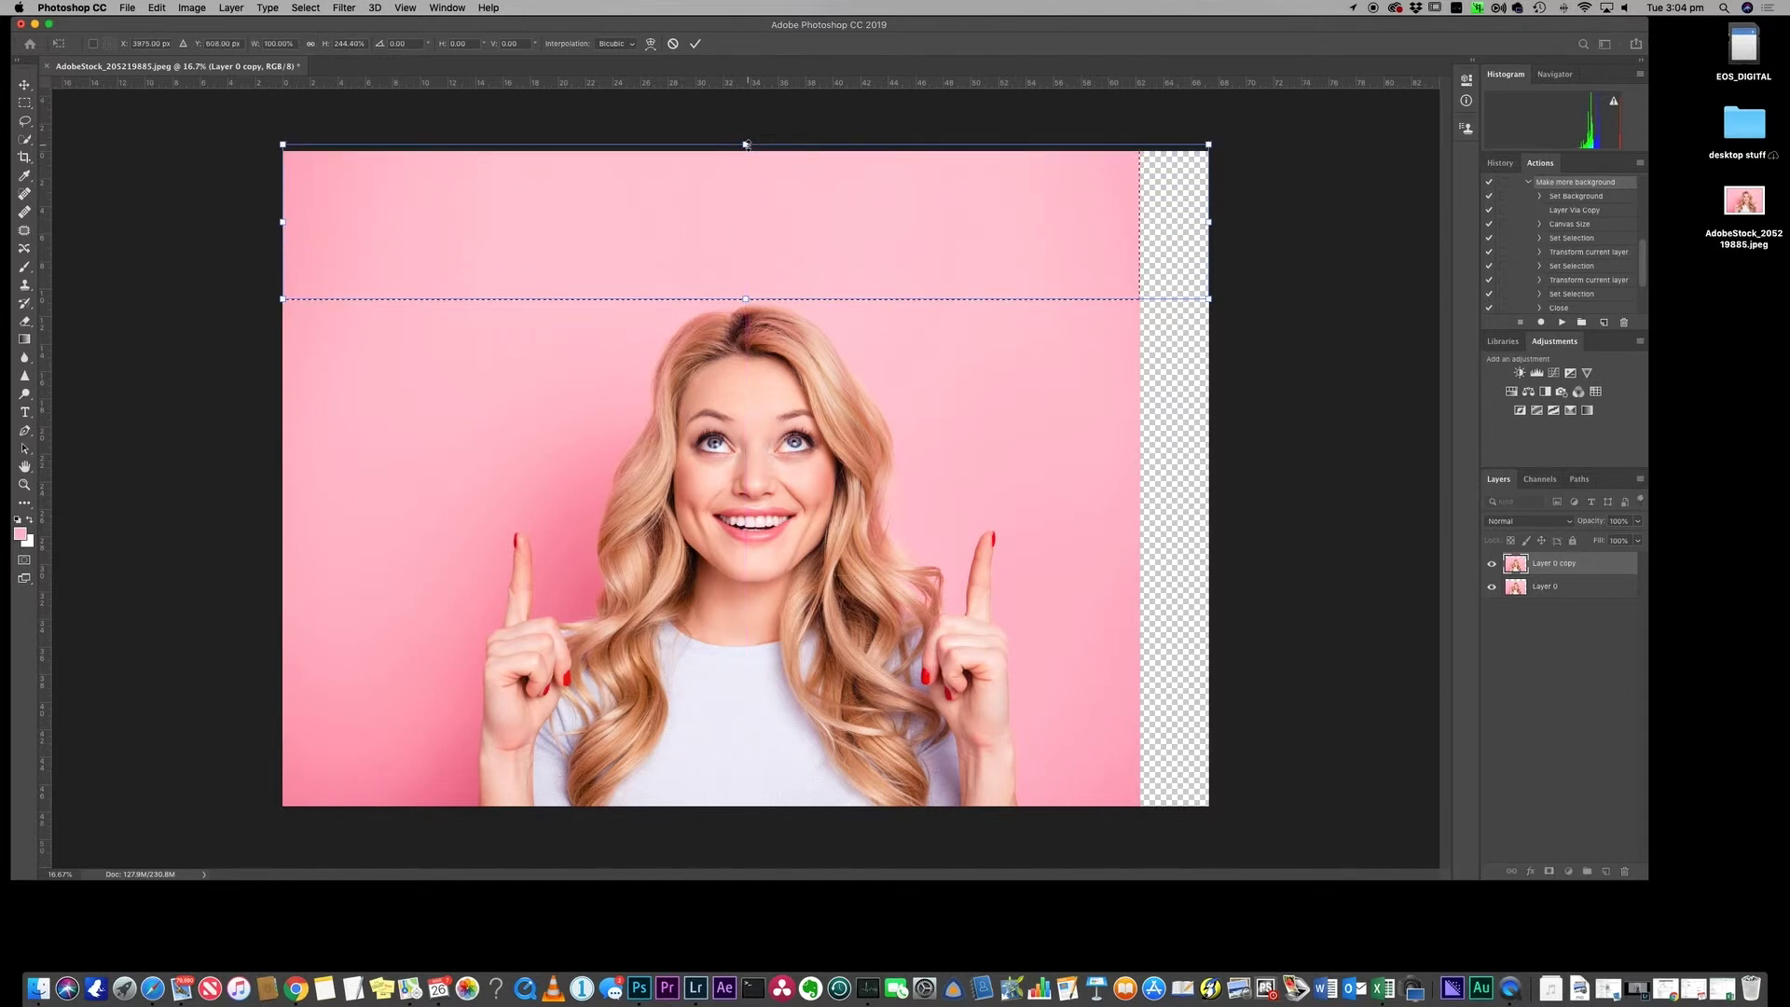
left_click(694, 44)
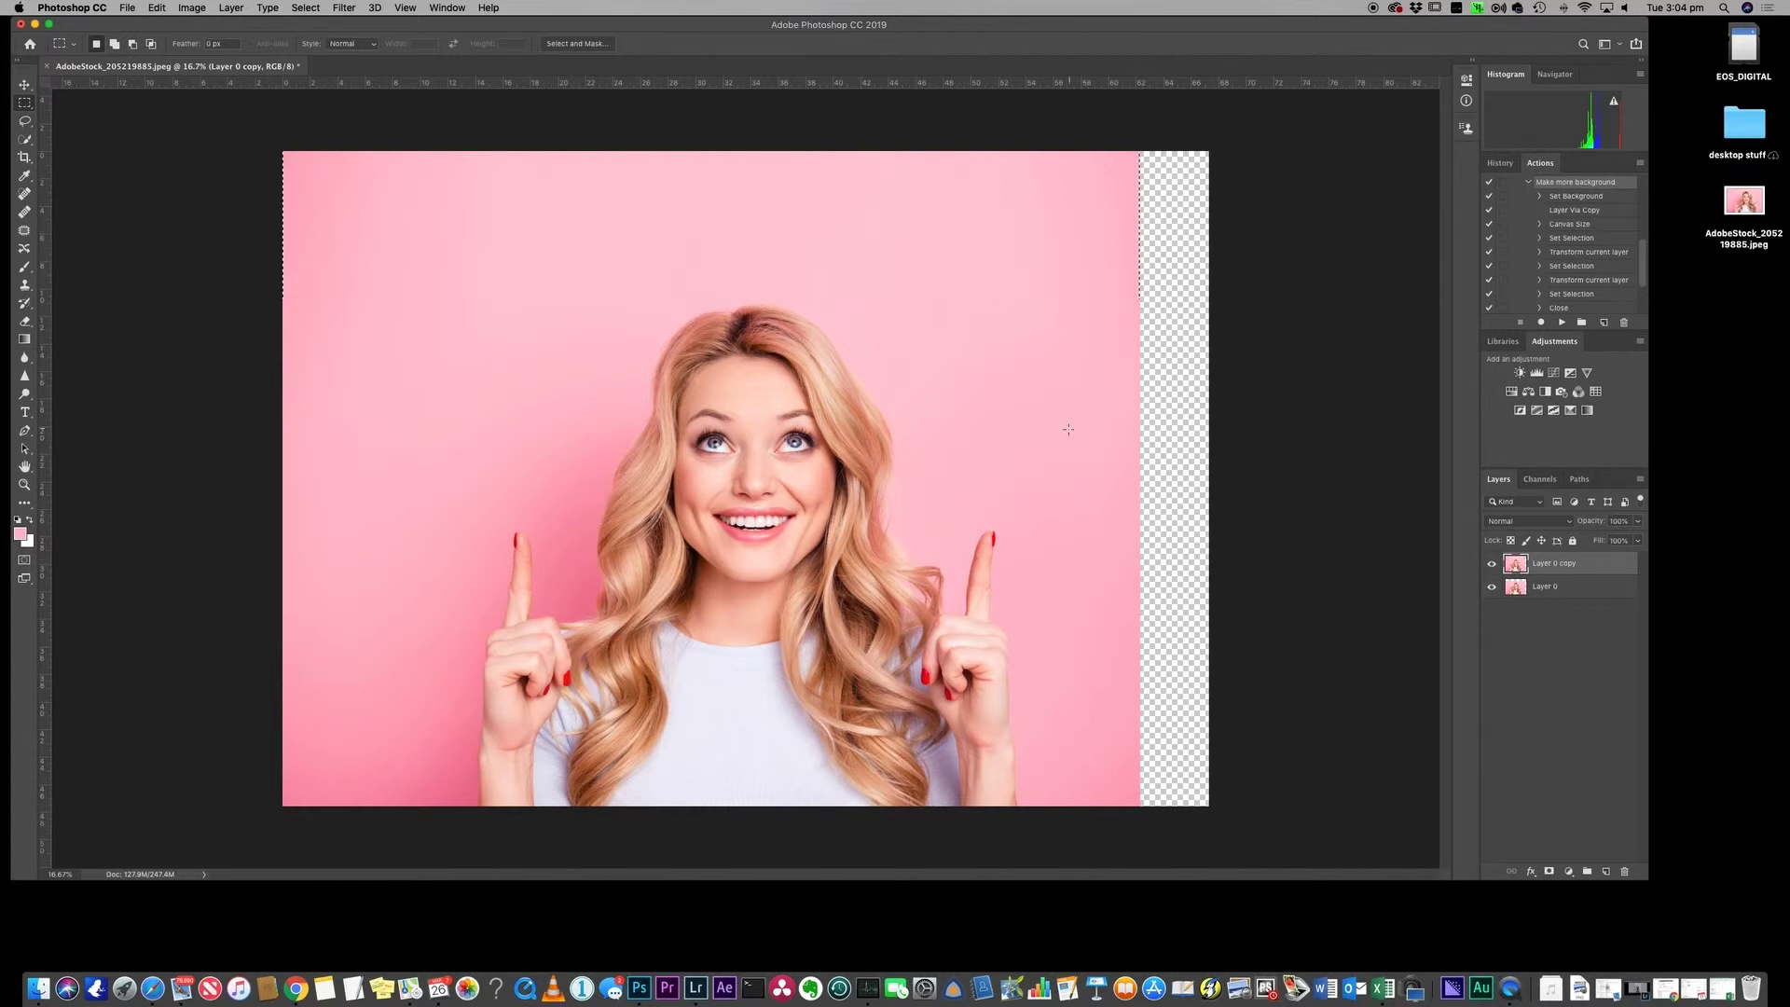
left_click_drag(1035, 809, 1134, 121)
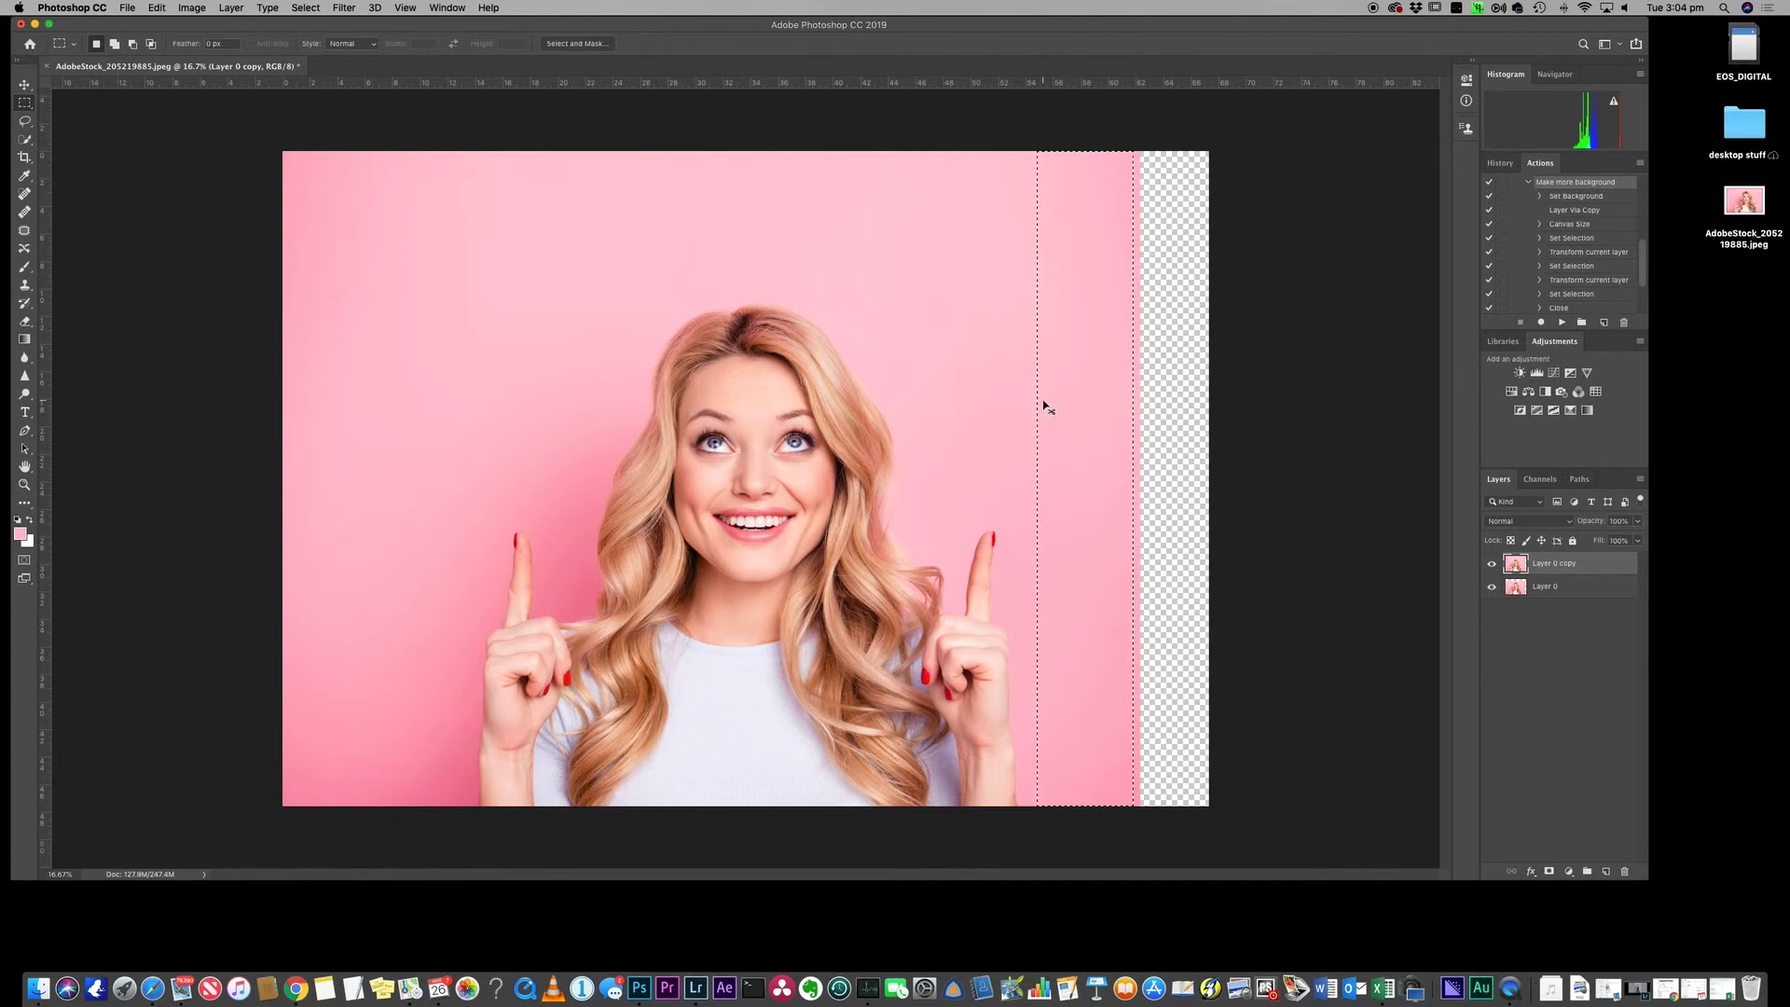
Scale the selected right-hand pink strip out to the canvas's right edge.
key("super+t")
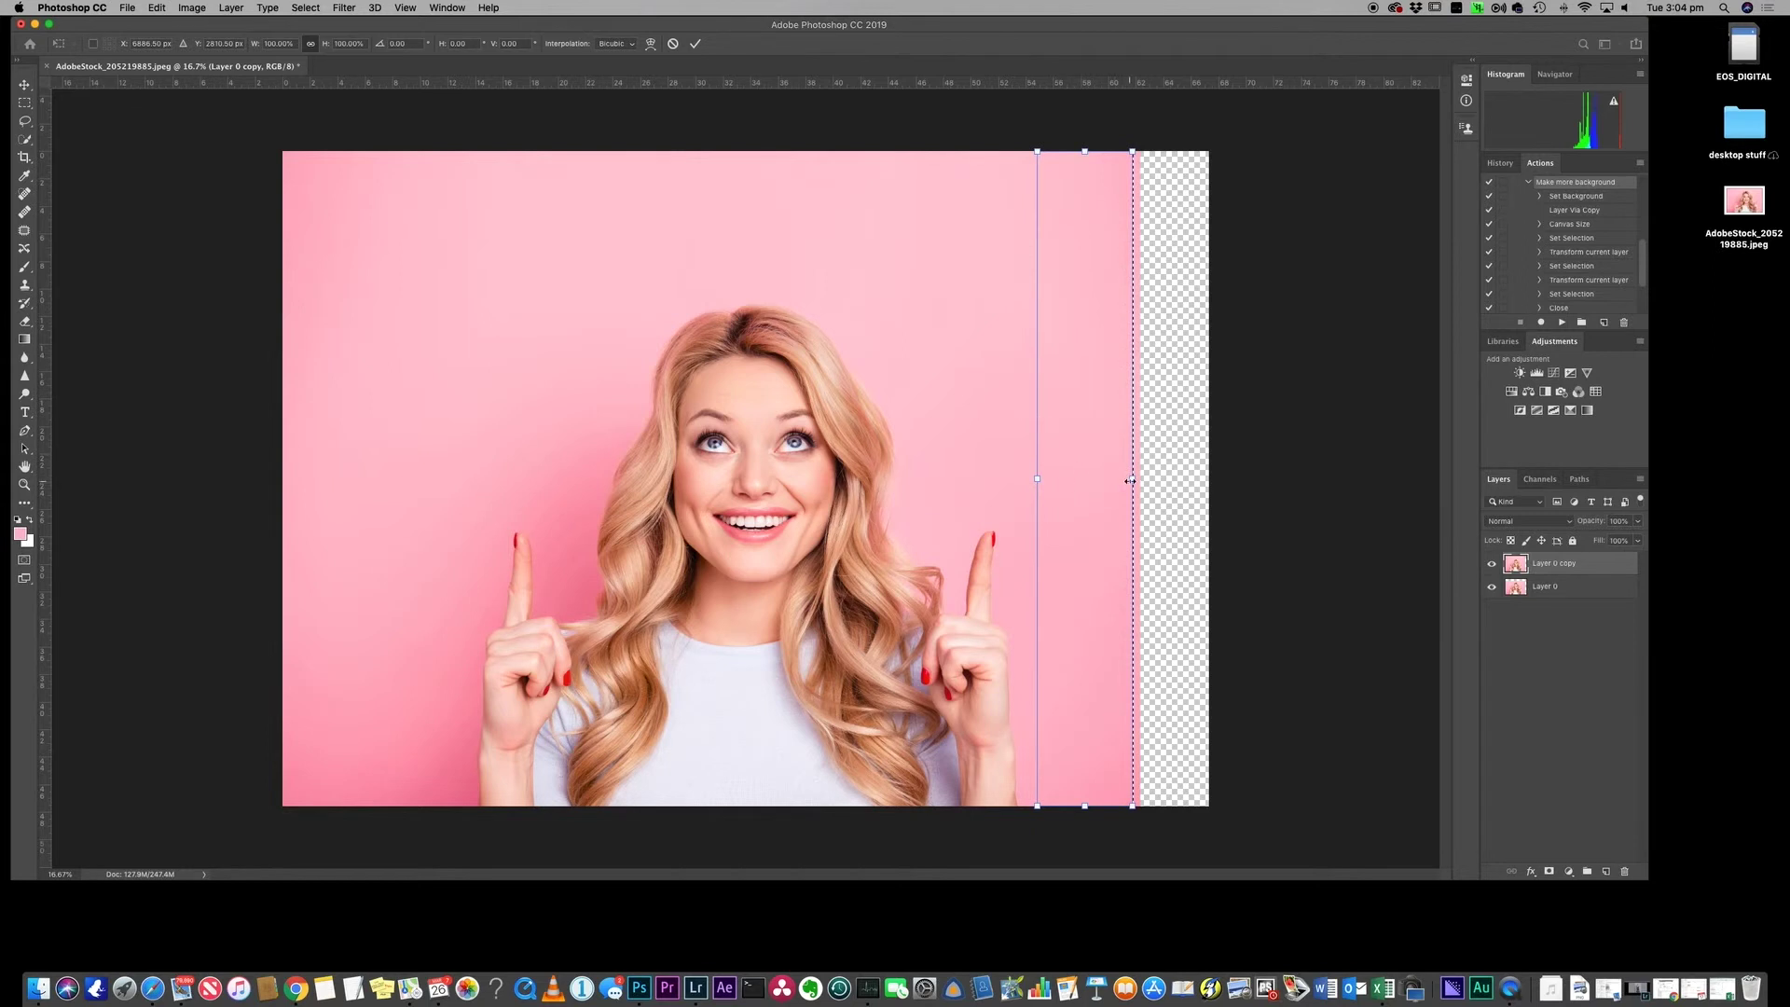
left_click_drag(1132, 480, 1219, 479)
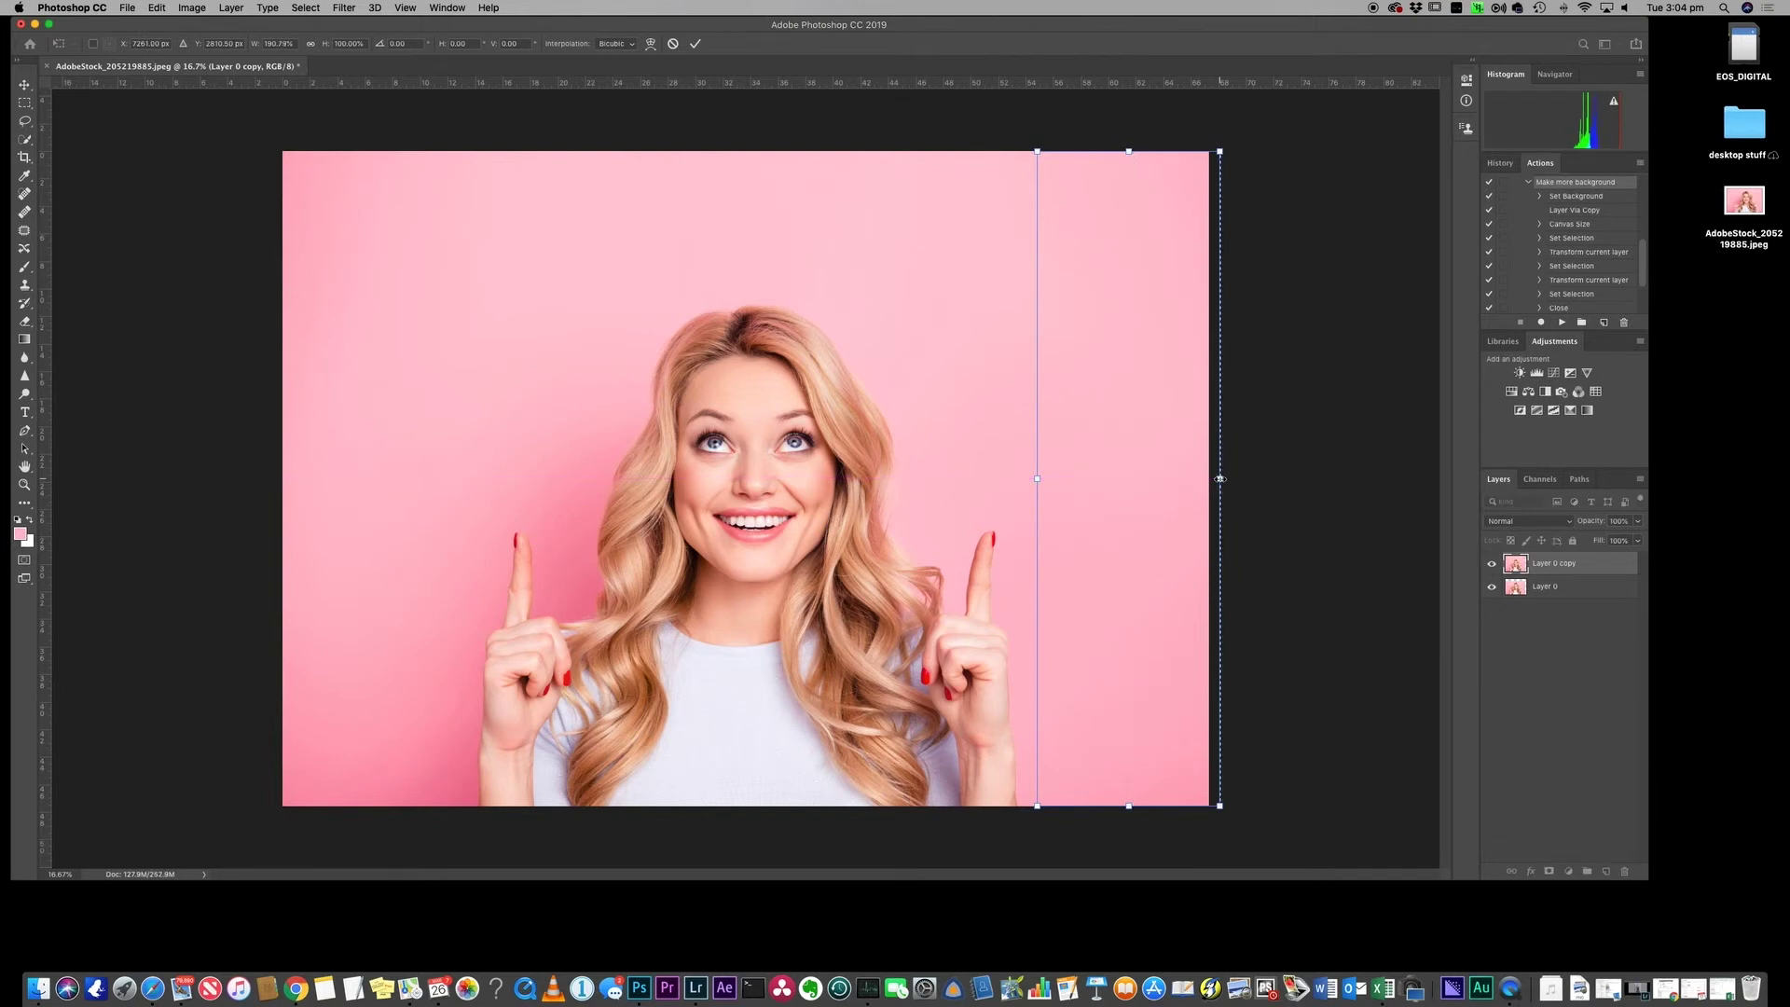
key("Return")
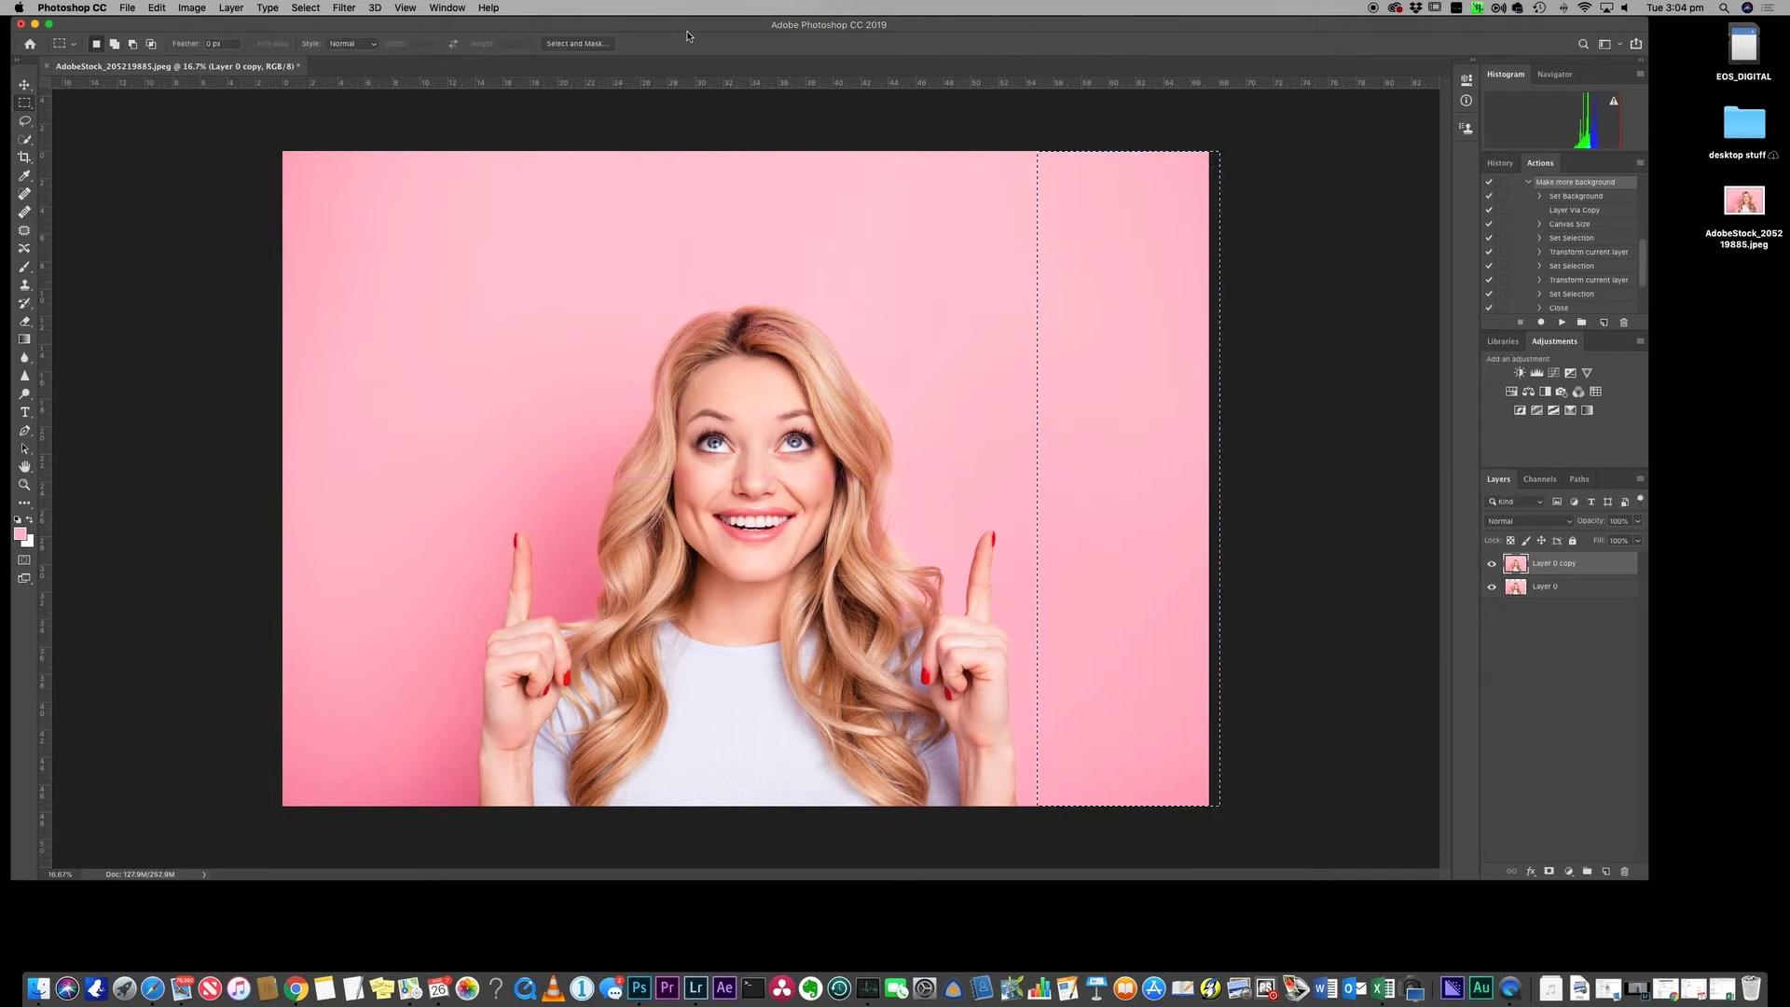
Clear the selection and check the canvas dimensions in Canvas Size without changing them.
key("super+d")
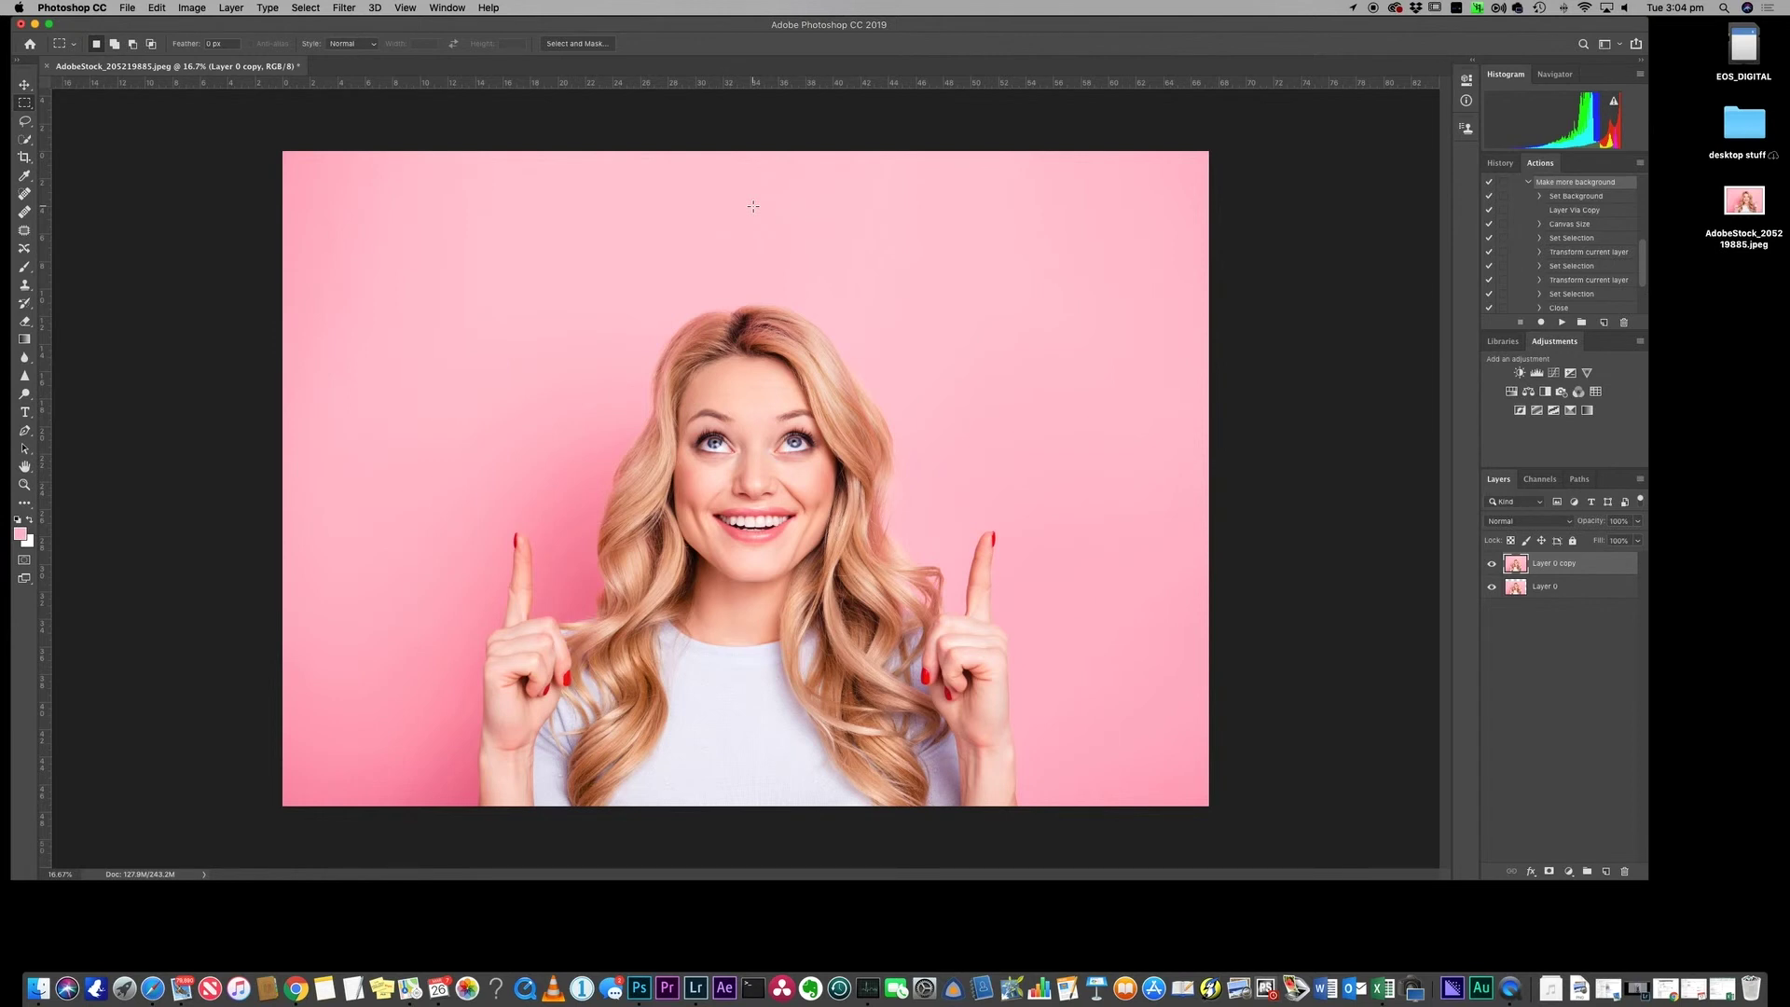
left_click(191, 8)
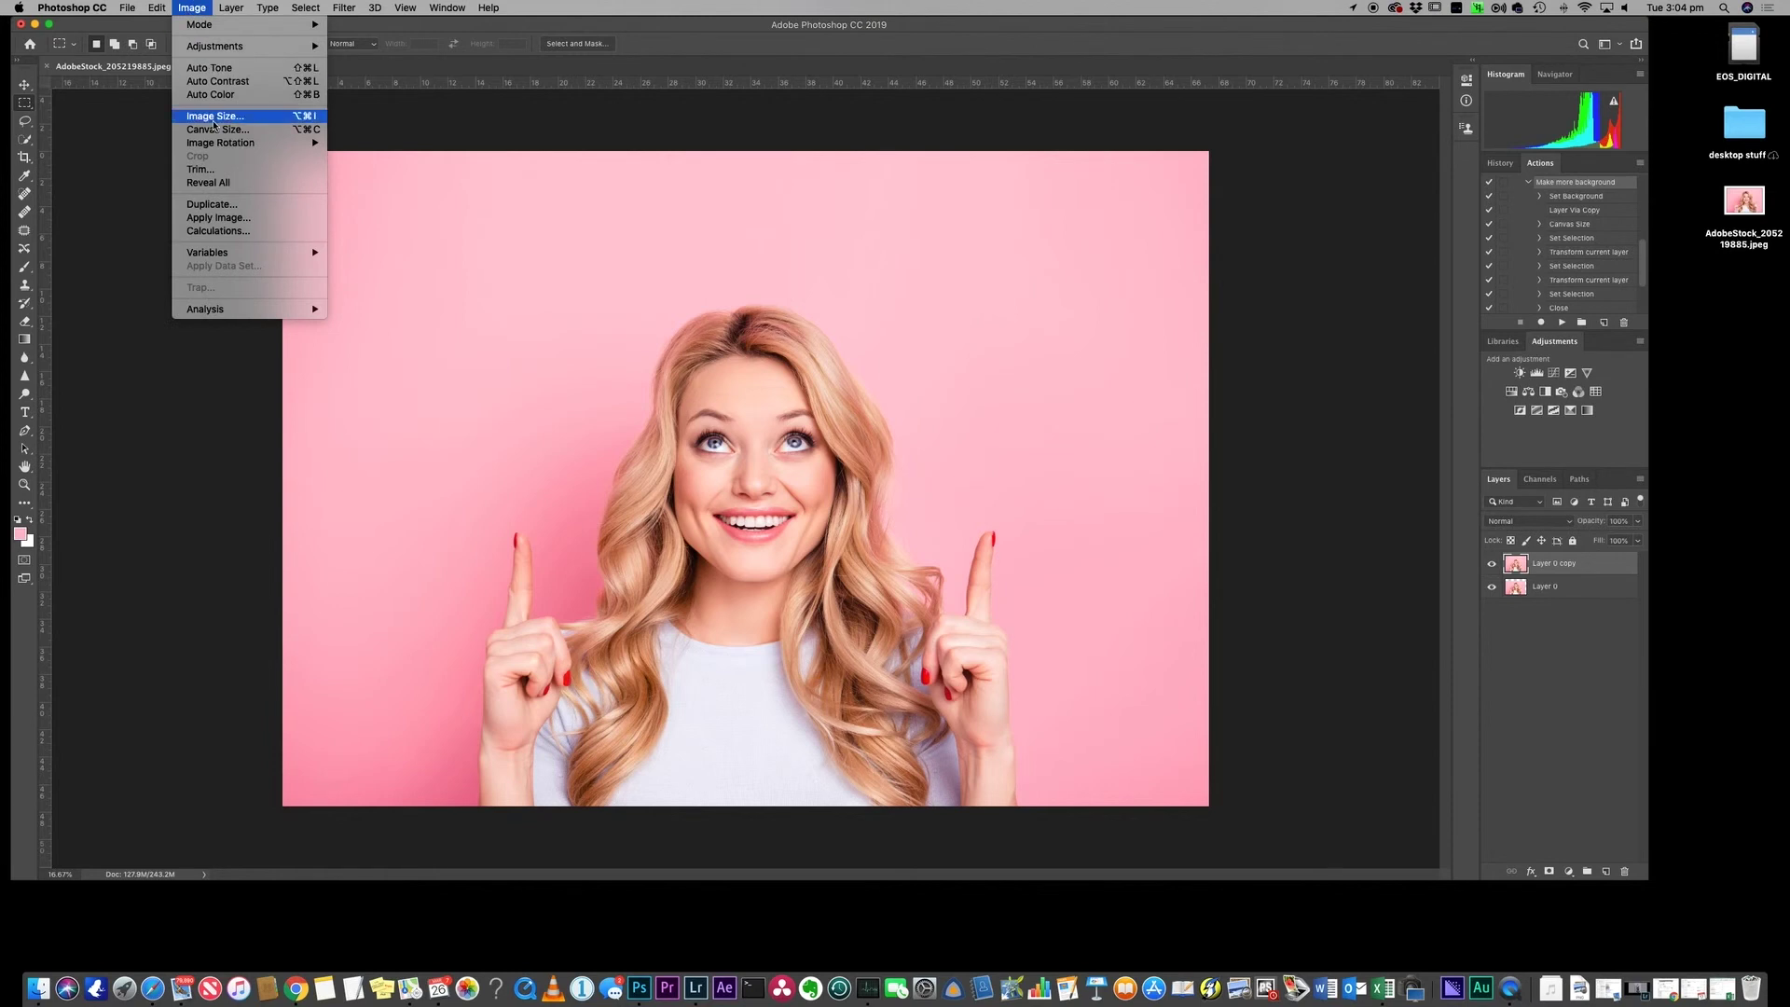
left_click(214, 131)
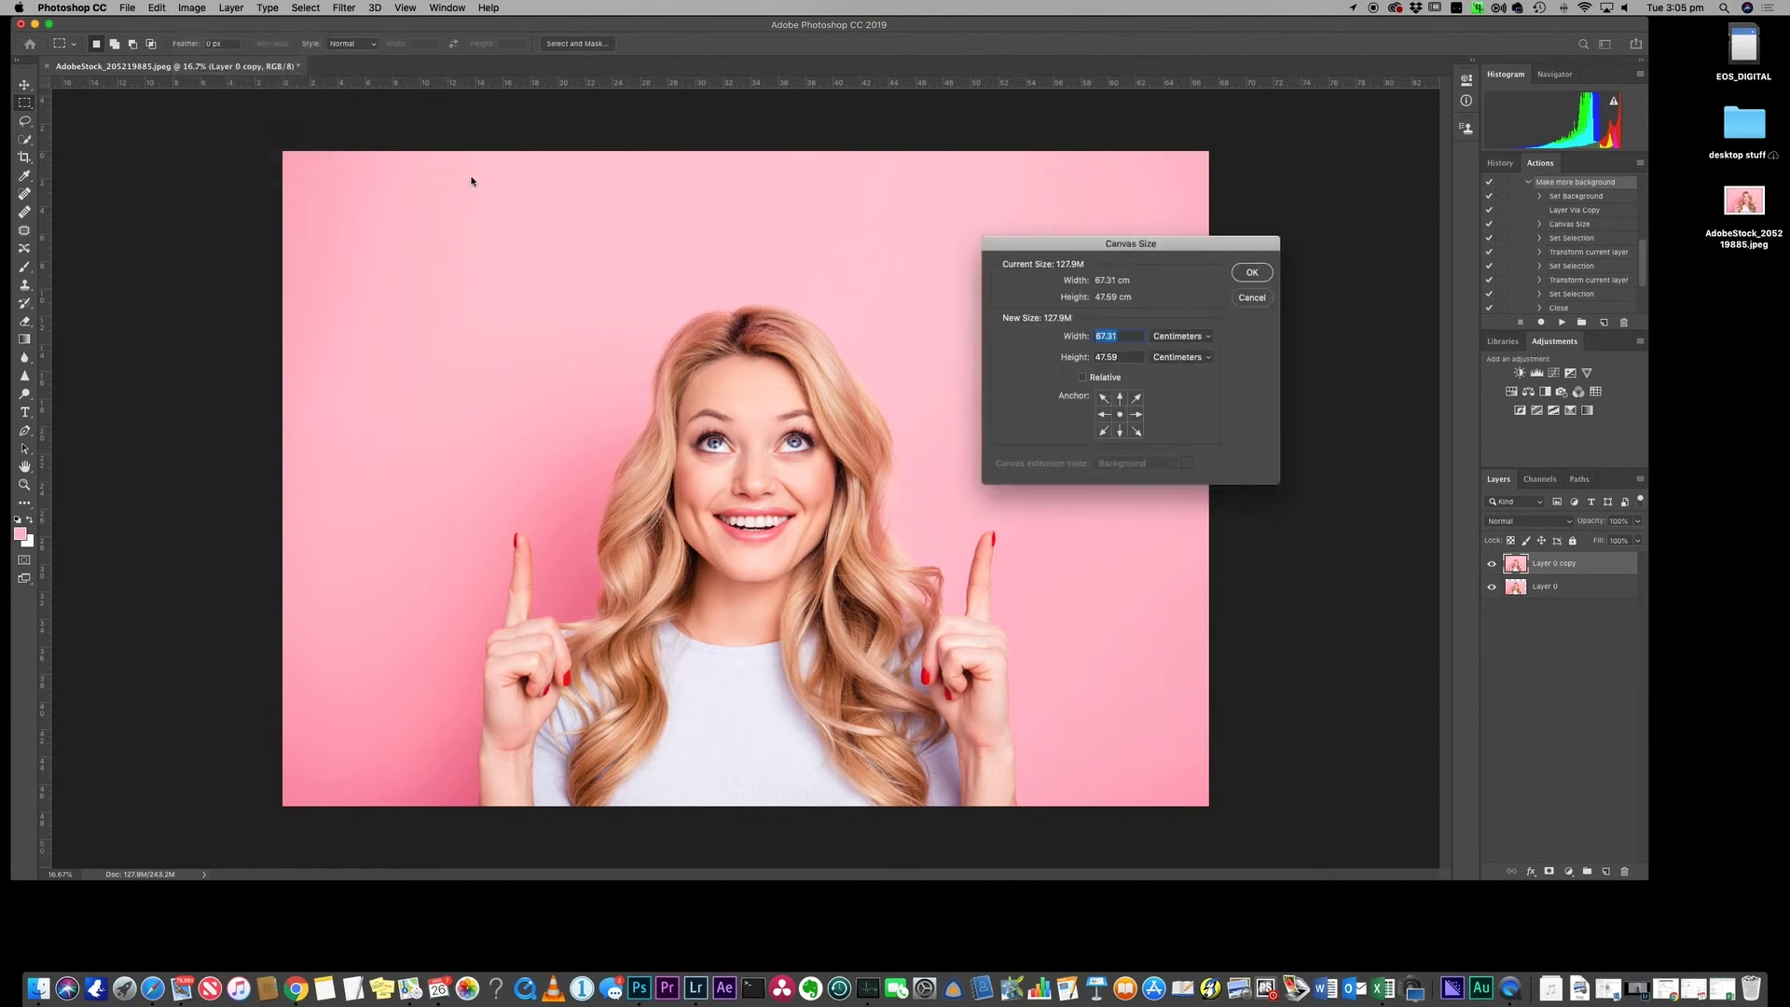
left_click(1252, 299)
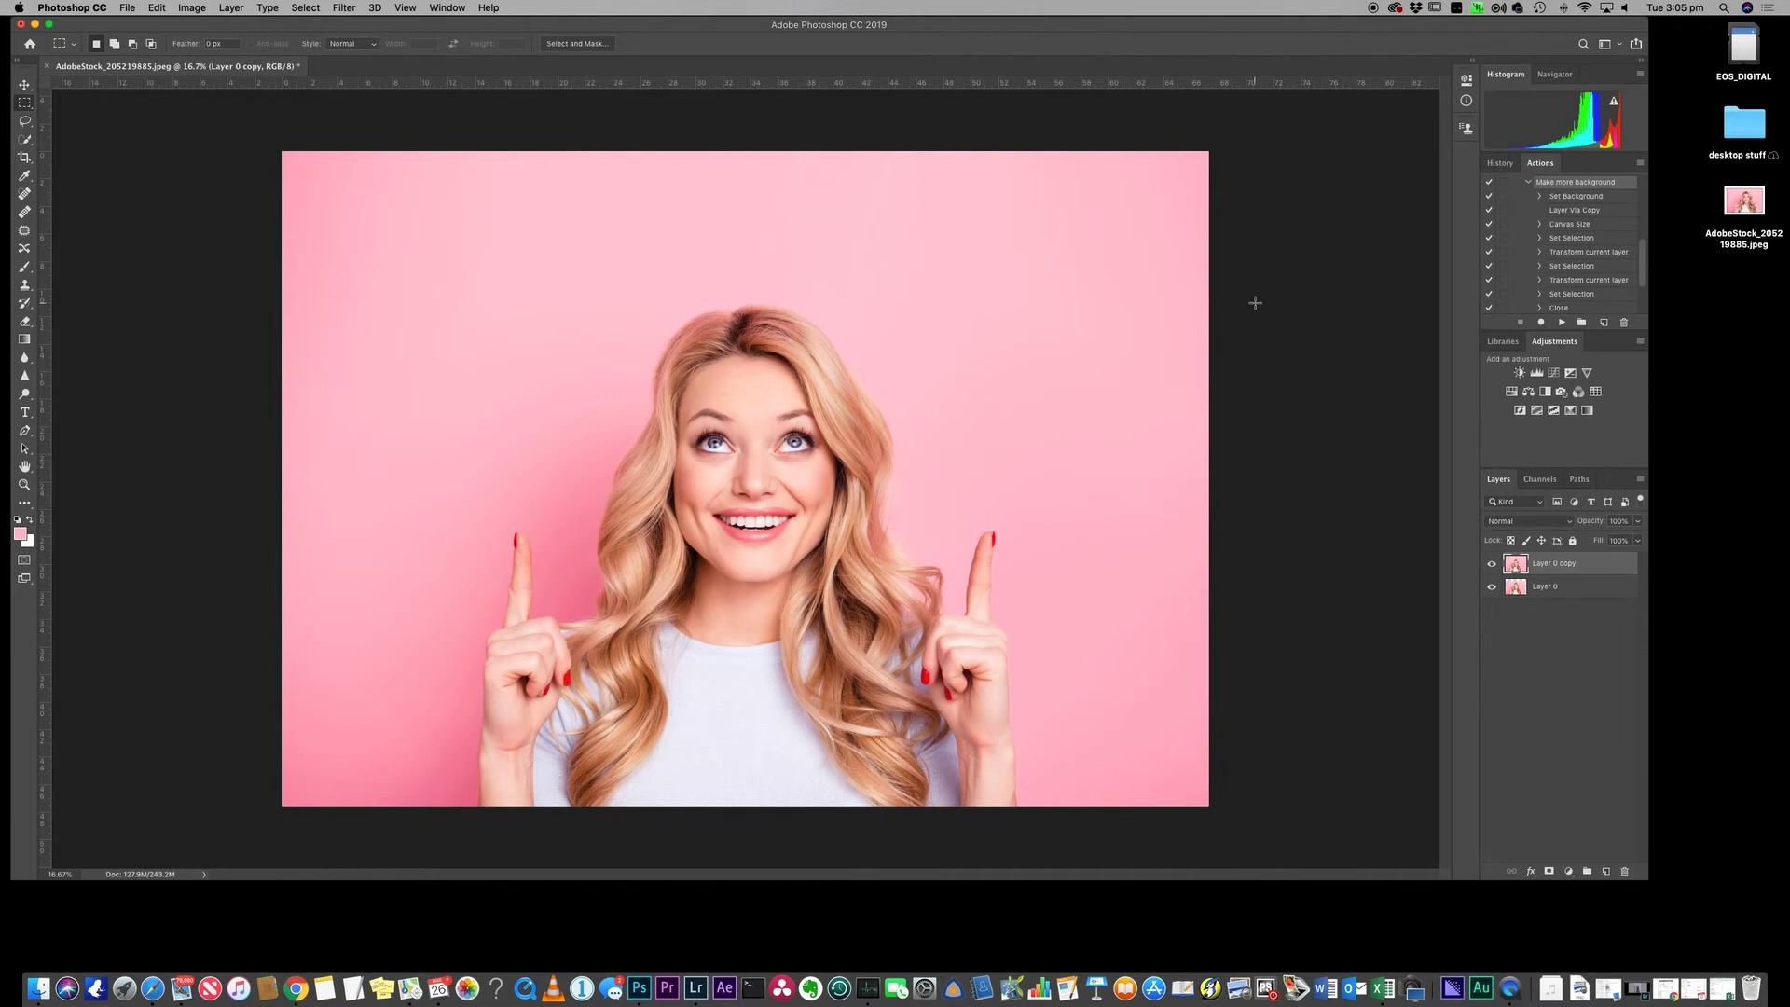